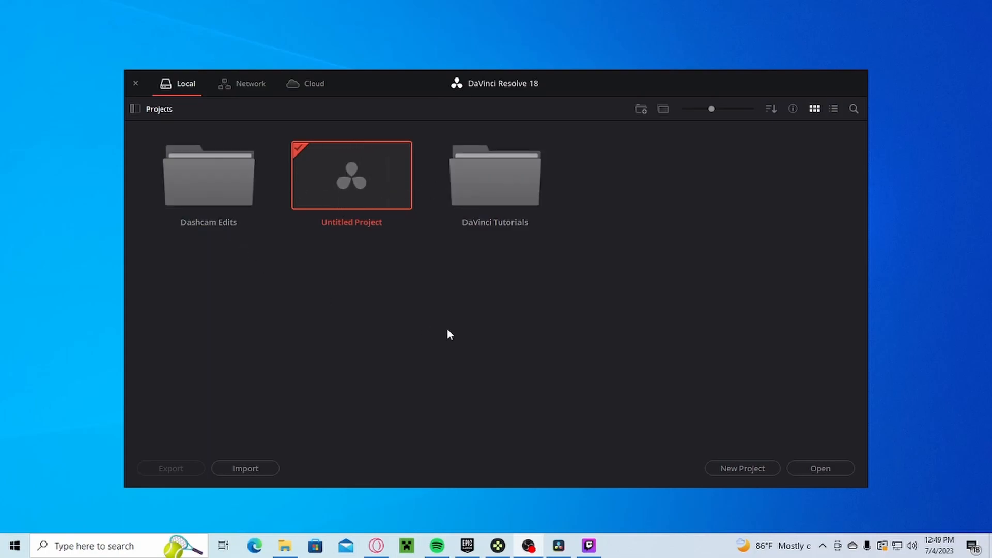
{"action": "right_click", "coordinate": [594, 189]}
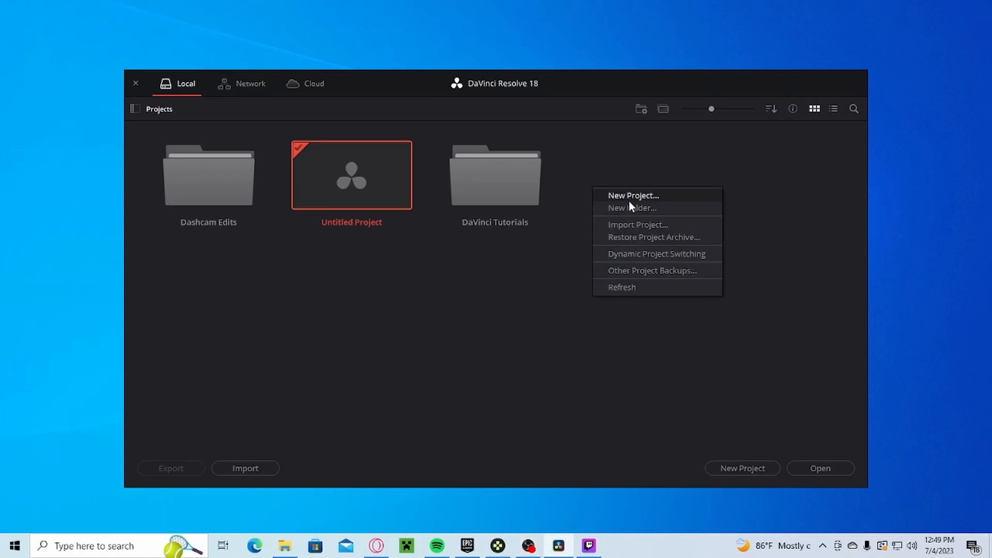
{"action": "left_click", "coordinate": [633, 118]}
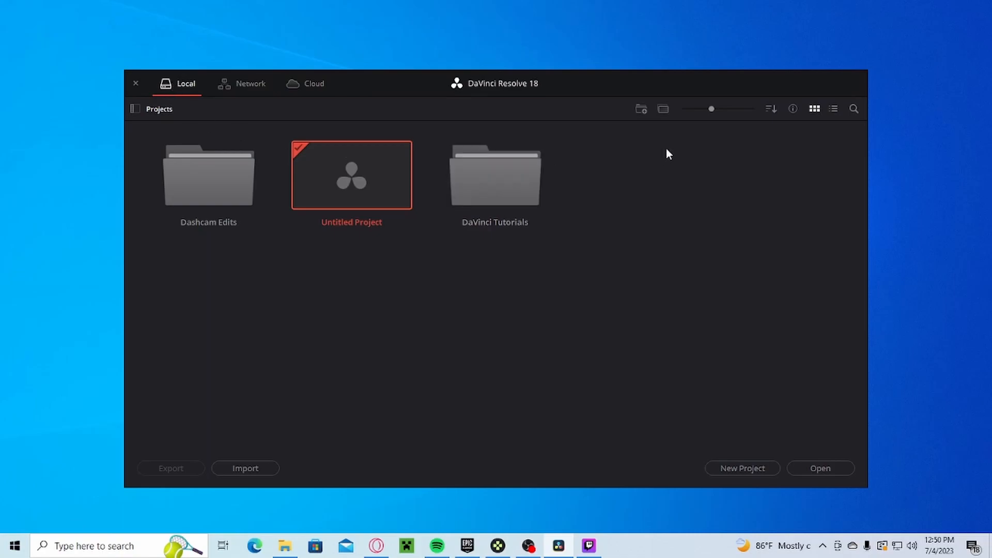
- Try smaller and larger project thumbnails, then view the projects as a list and return to thumbnail view
{"action": "left_click_drag", "start_coordinate": [707, 109], "coordinate": [683, 114]}
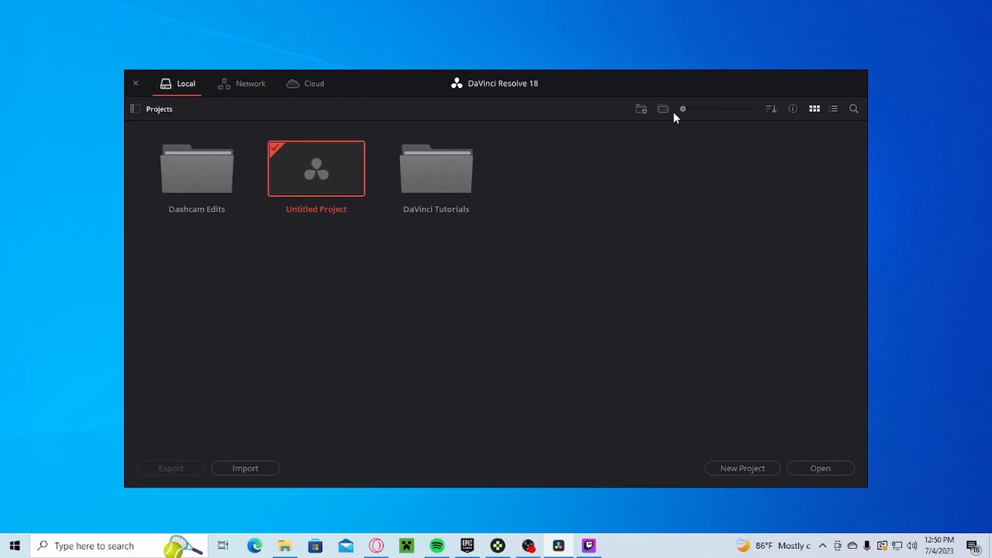
{"action": "left_click_drag", "start_coordinate": [683, 108], "coordinate": [718, 111]}
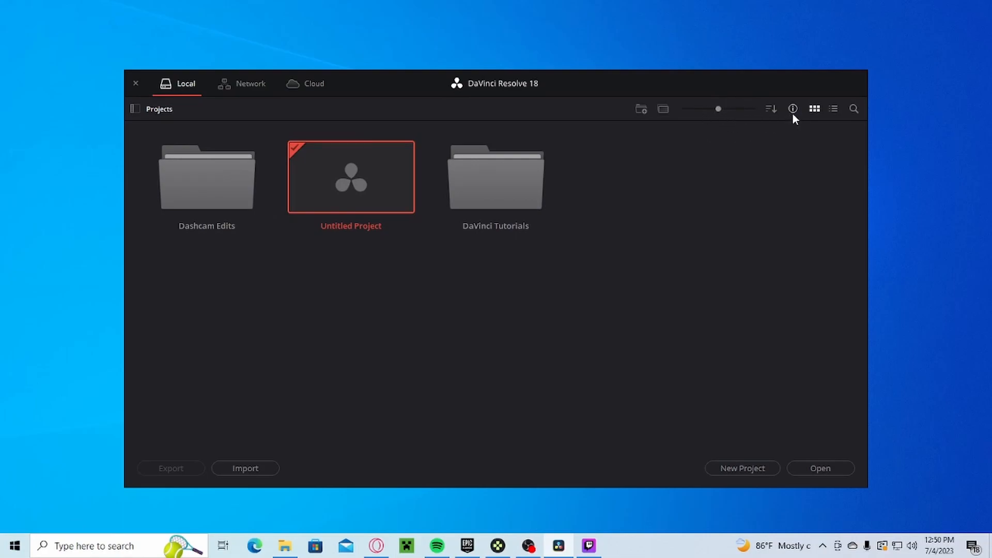
{"action": "left_click", "coordinate": [834, 109]}
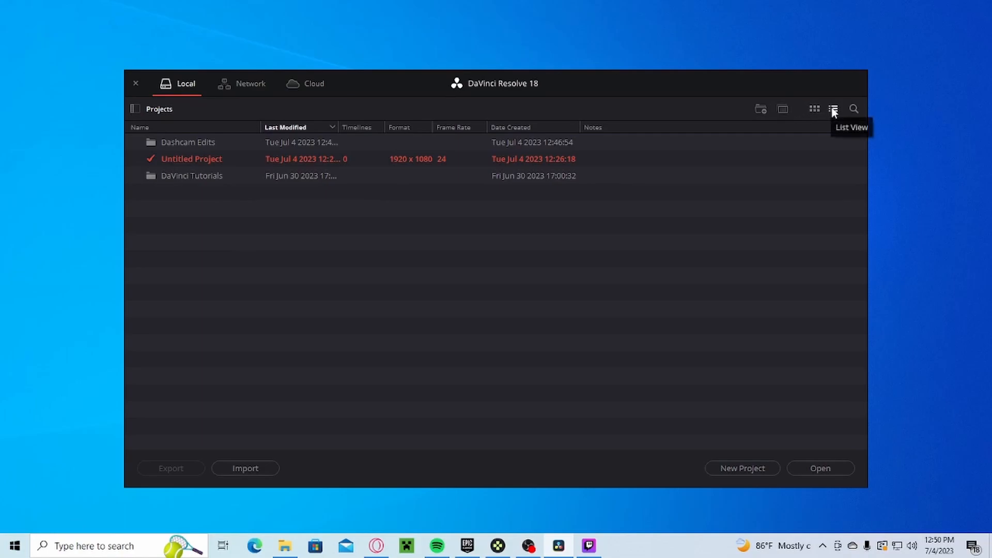
{"action": "left_click", "coordinate": [814, 110]}
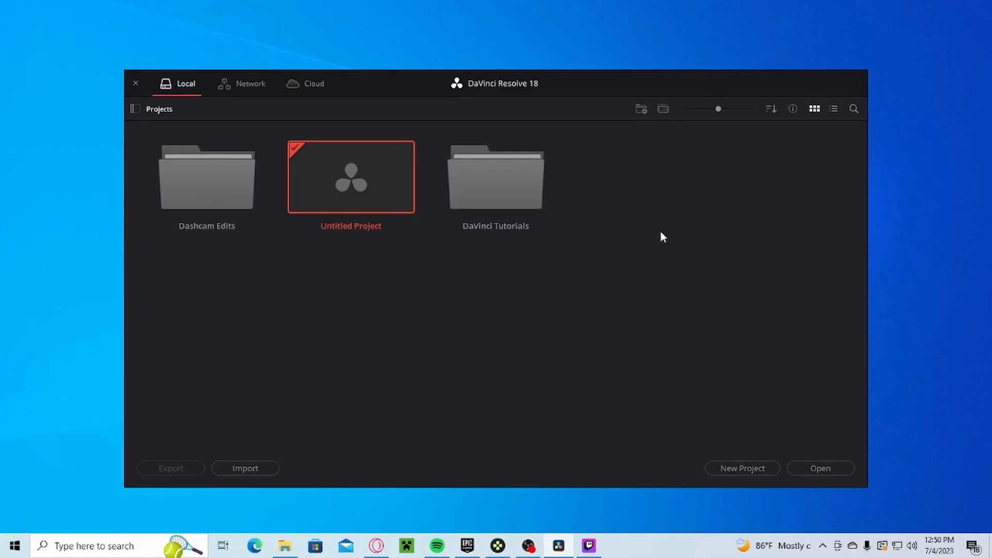
- Create a new project folder named "Video Tutorials"
{"action": "right_click", "coordinate": [593, 181]}
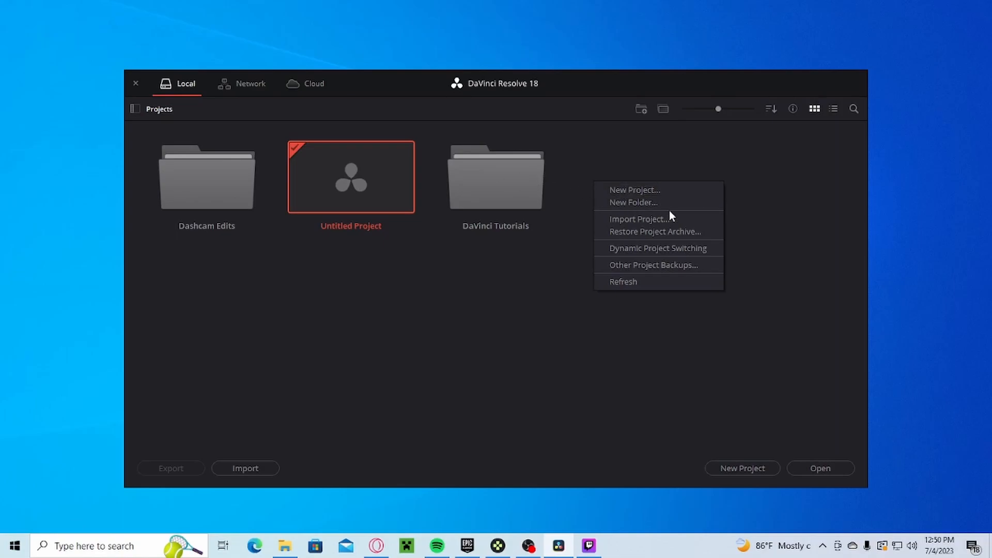
{"action": "left_click", "coordinate": [650, 203]}
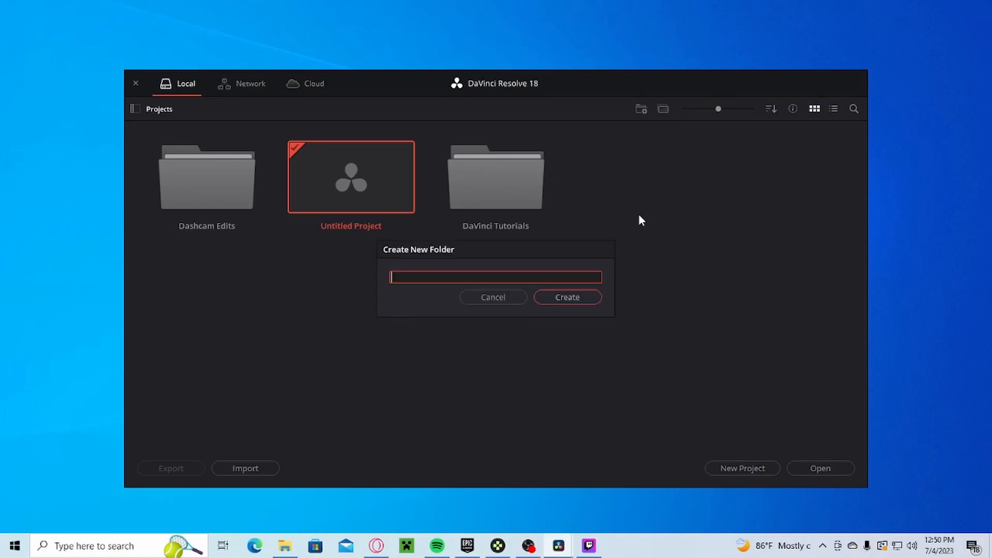
{"action": "type", "text": "Video Tutorials"}
{"action": "key", "text": "Return"}
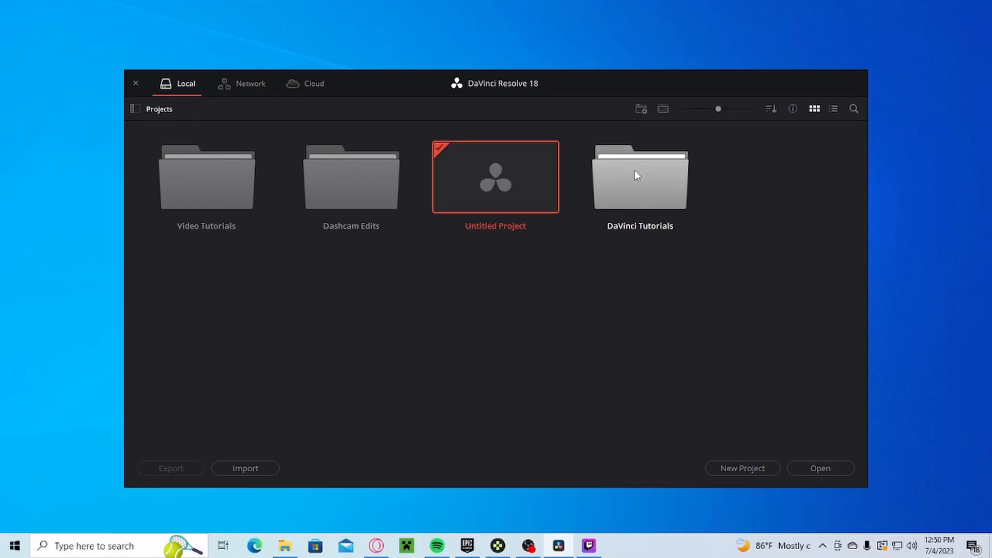
- Create a new project named "Tutorial 1" inside the Video Tutorials folder
{"action": "double_click", "coordinate": [234, 186]}
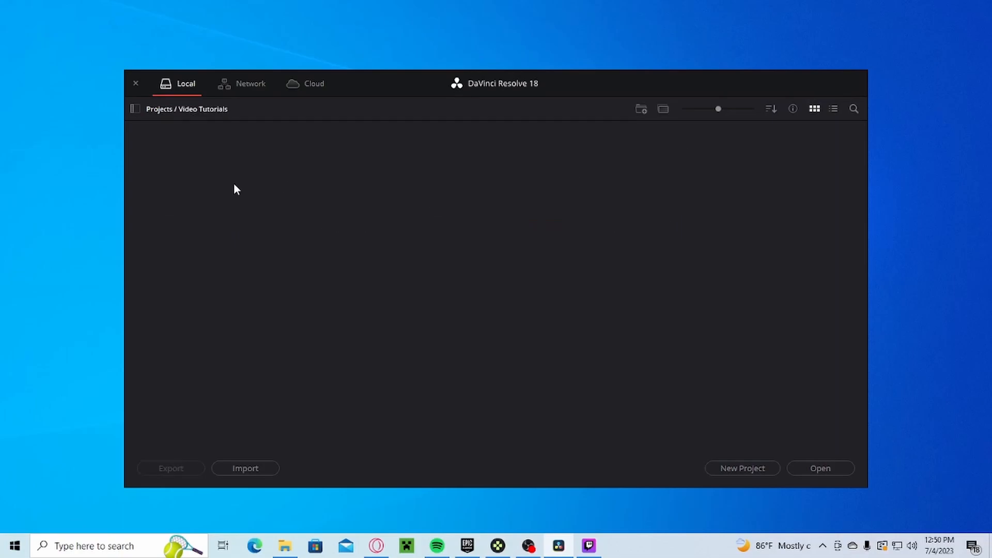
{"action": "left_click", "coordinate": [756, 471]}
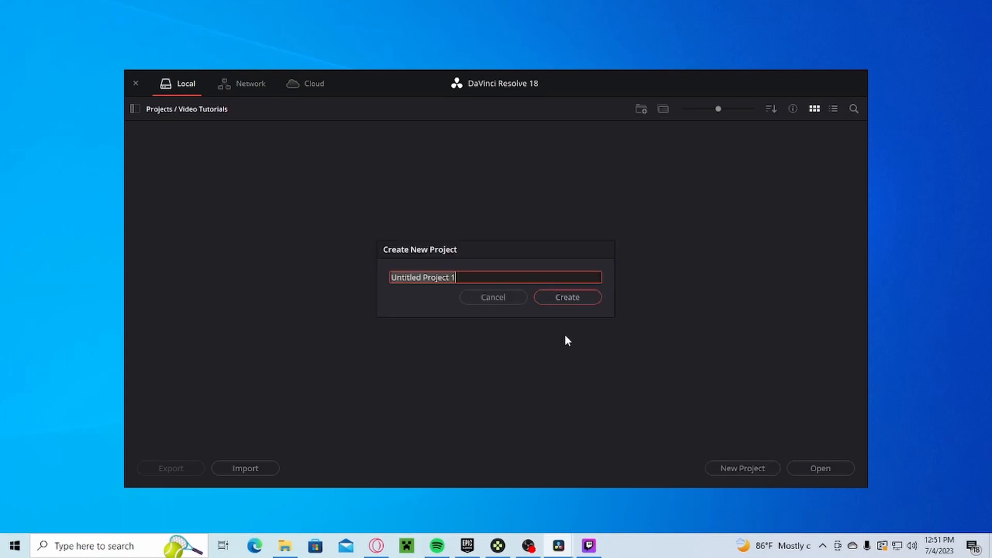
{"action": "type", "text": "Tutorials"}
{"action": "key", "text": "Return"}
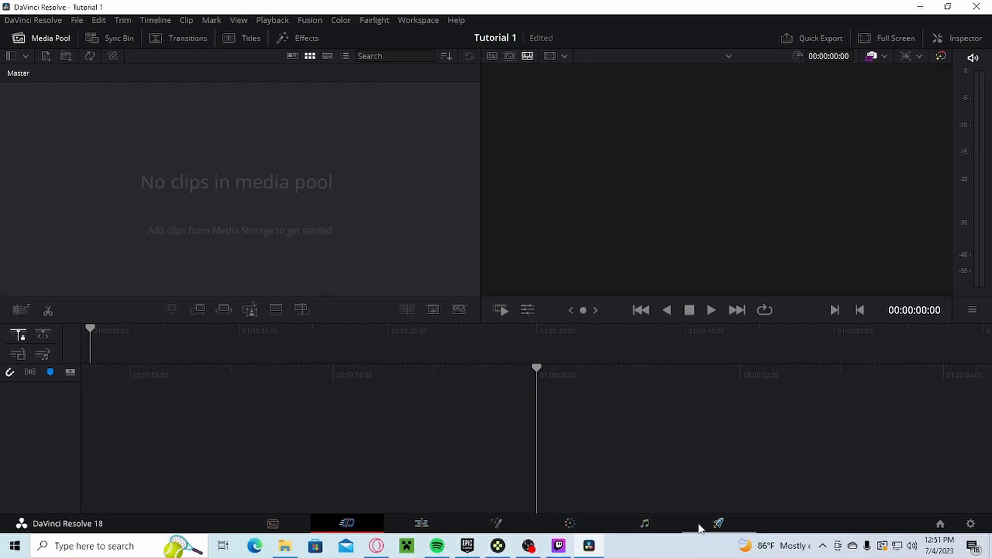
- Look through the Media, Cut, Edit, Fusion, Color and Fairlight workspaces of the empty project
{"action": "left_click", "coordinate": [273, 524]}
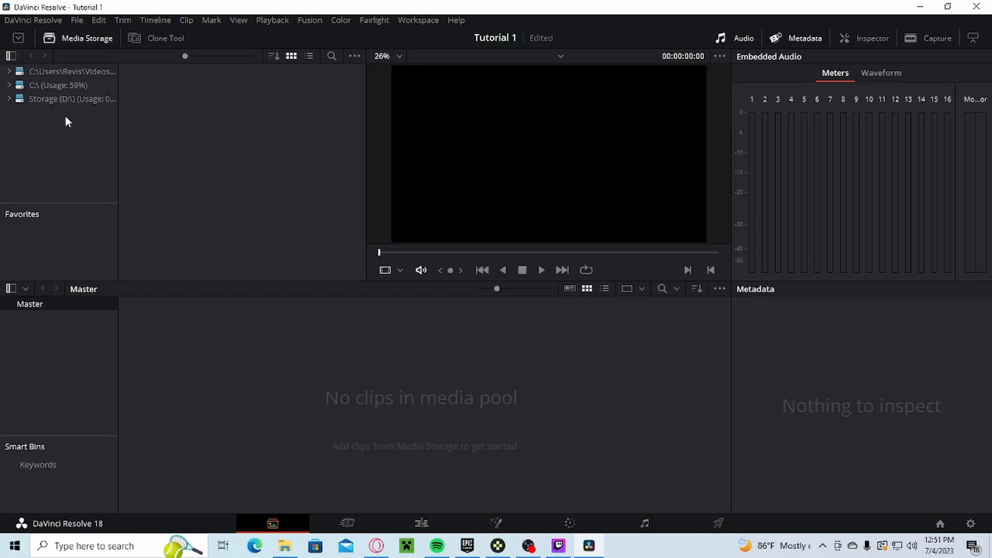
{"action": "left_click", "coordinate": [344, 522]}
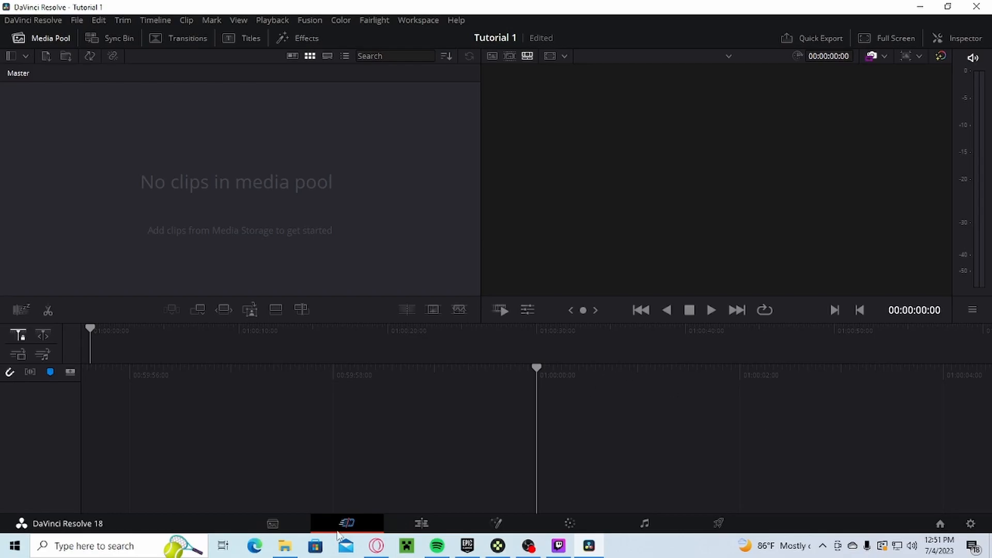
{"action": "left_click", "coordinate": [421, 526]}
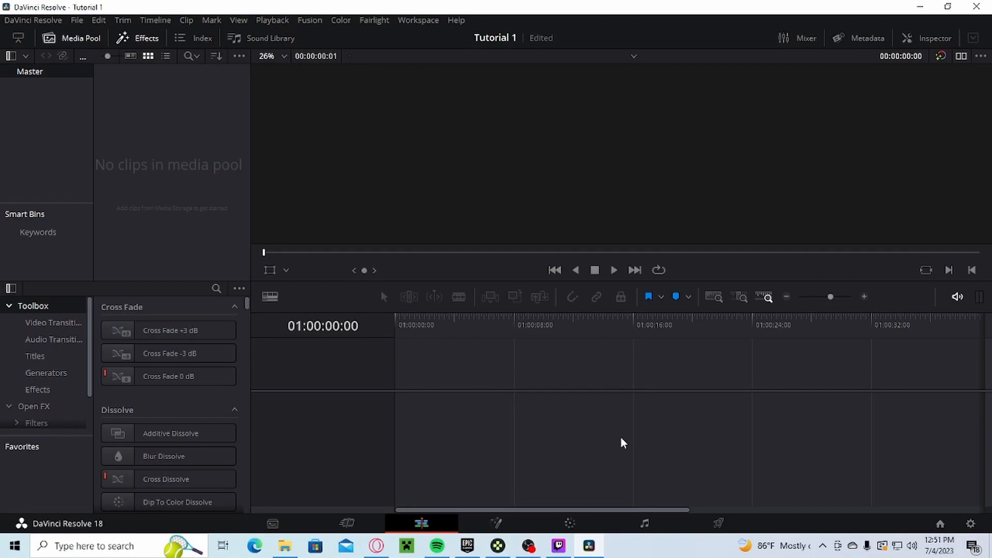
{"action": "left_click", "coordinate": [495, 523]}
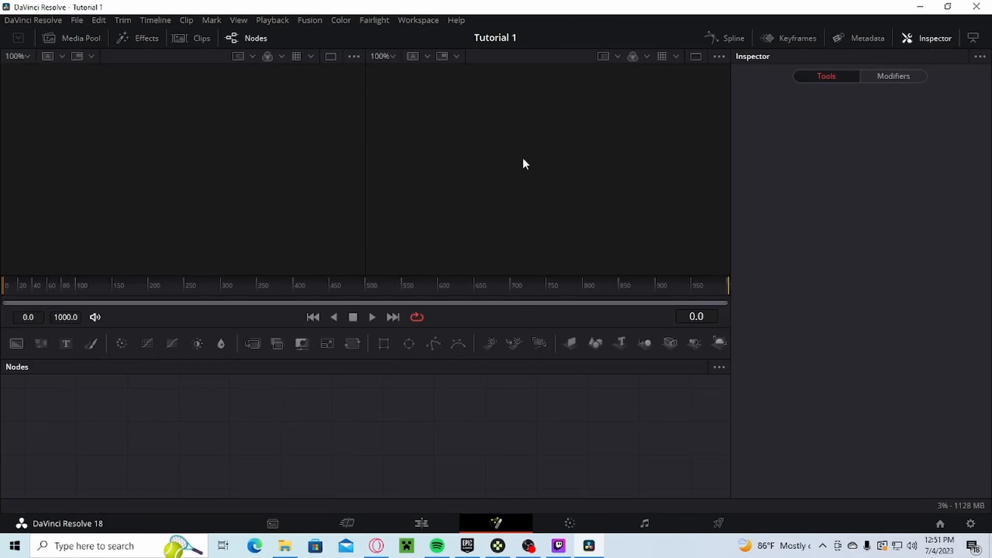
{"action": "mouse_move", "coordinate": [558, 544]}
{"action": "left_click", "coordinate": [572, 525]}
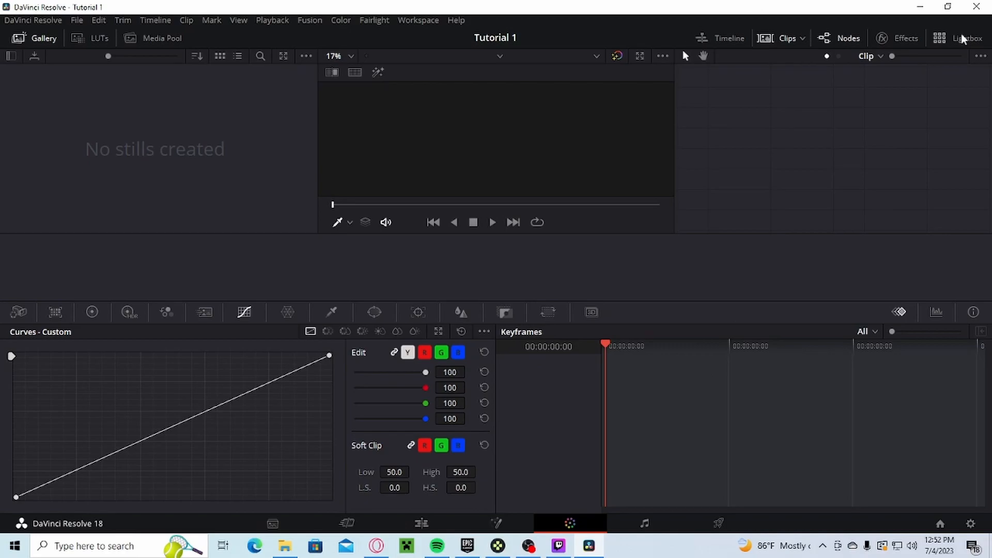
{"action": "left_click", "coordinate": [657, 526]}
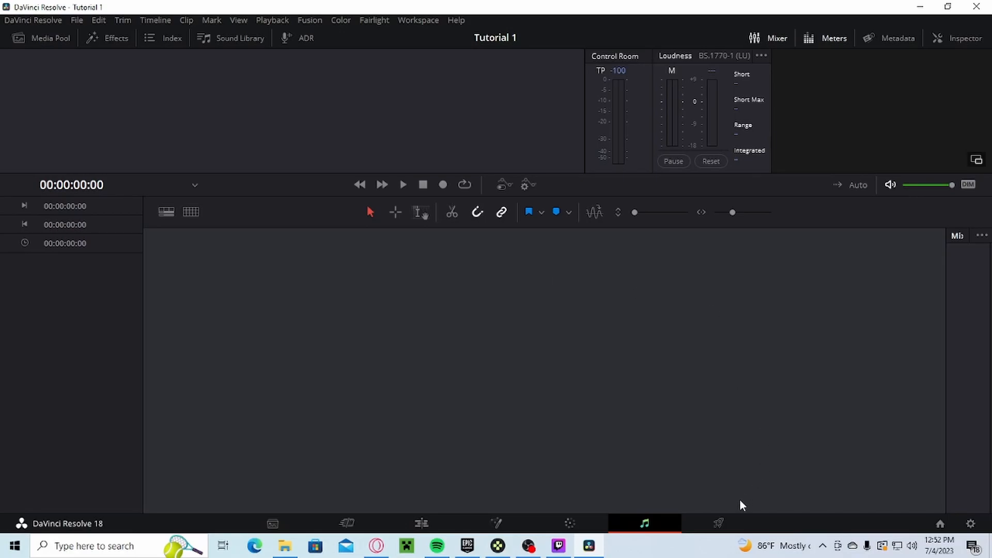
- Examine the Deliver workspace's export presets, YouTube resolution options, and video, audio and file render settings
{"action": "left_click", "coordinate": [729, 521]}
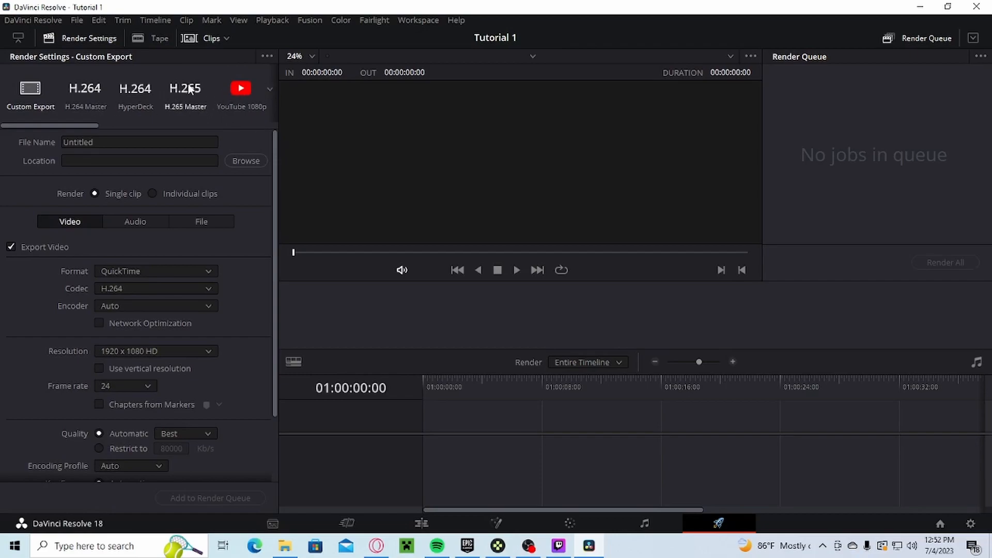
{"action": "left_click", "coordinate": [269, 89]}
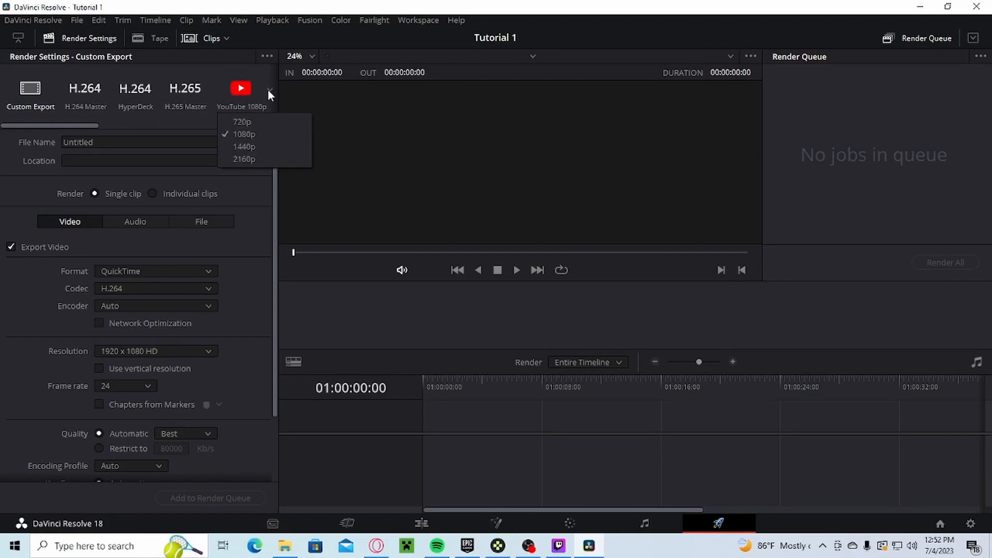
{"action": "left_click_drag", "start_coordinate": [86, 123], "coordinate": [256, 126]}
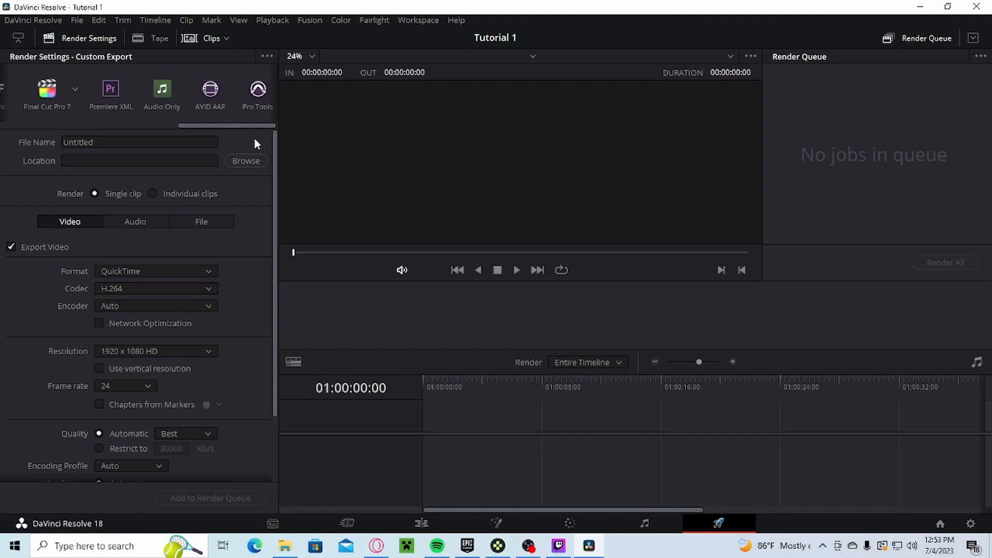
{"action": "left_click_drag", "start_coordinate": [256, 130], "coordinate": [25, 130]}
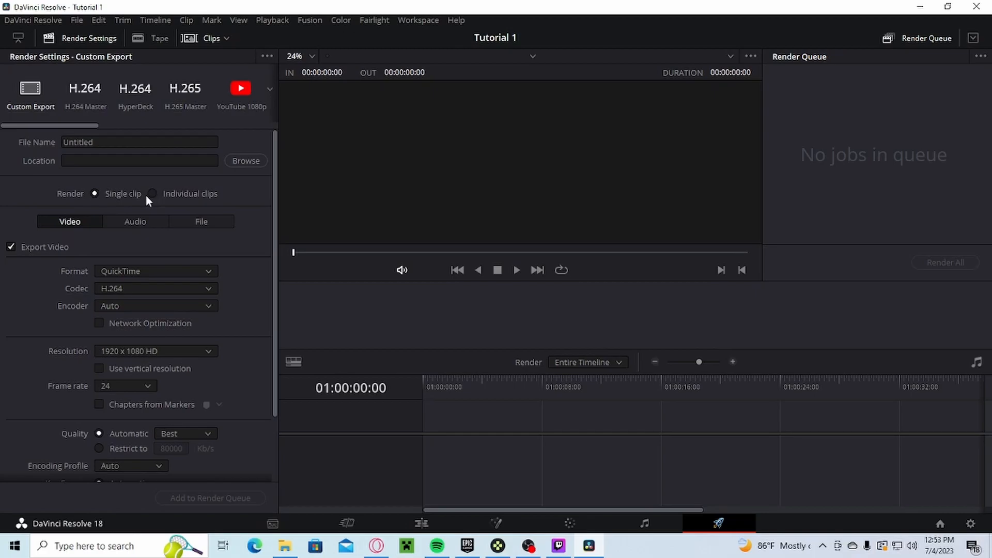
{"action": "left_click", "coordinate": [134, 223]}
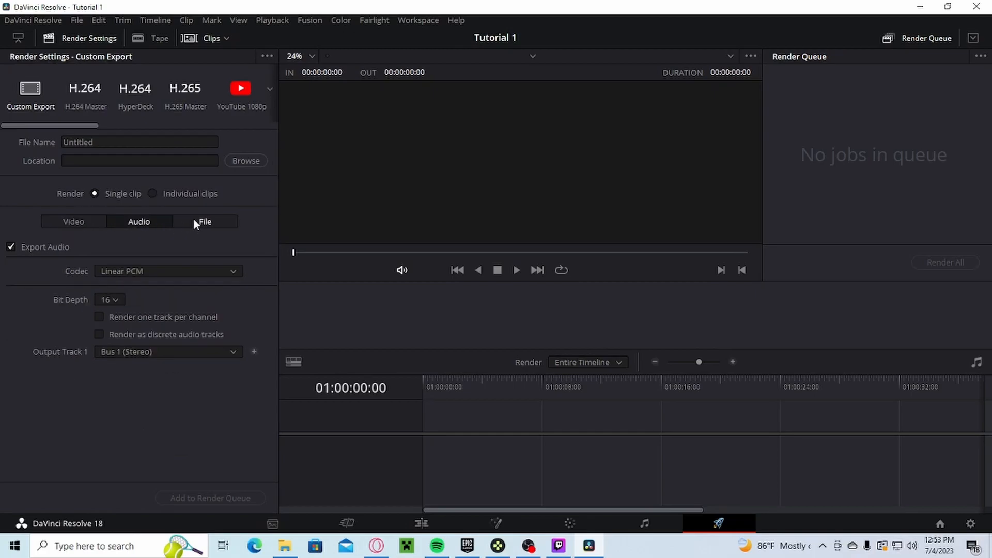
{"action": "left_click", "coordinate": [193, 219]}
{"action": "left_click", "coordinate": [59, 216]}
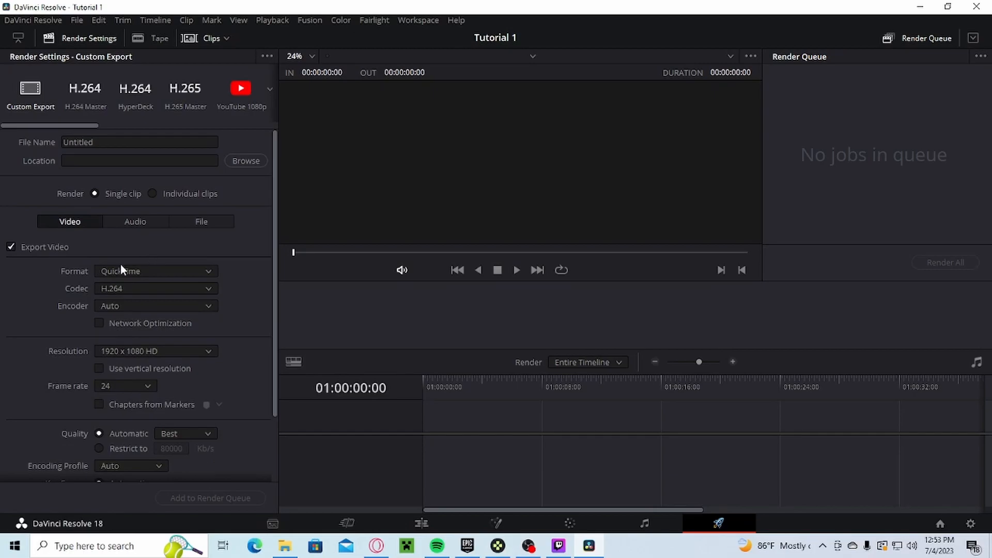
{"action": "scroll", "coordinate": [134, 417], "scroll_direction": "down", "scroll_amount": 2}
{"action": "scroll", "coordinate": [133, 418], "scroll_direction": "up", "scroll_amount": 2}
- Import MVI_0056.MOV and MVI_0057.MOV into the media pool from File Explorer, changing the project frame rate to match the clips
{"action": "left_click", "coordinate": [274, 521]}
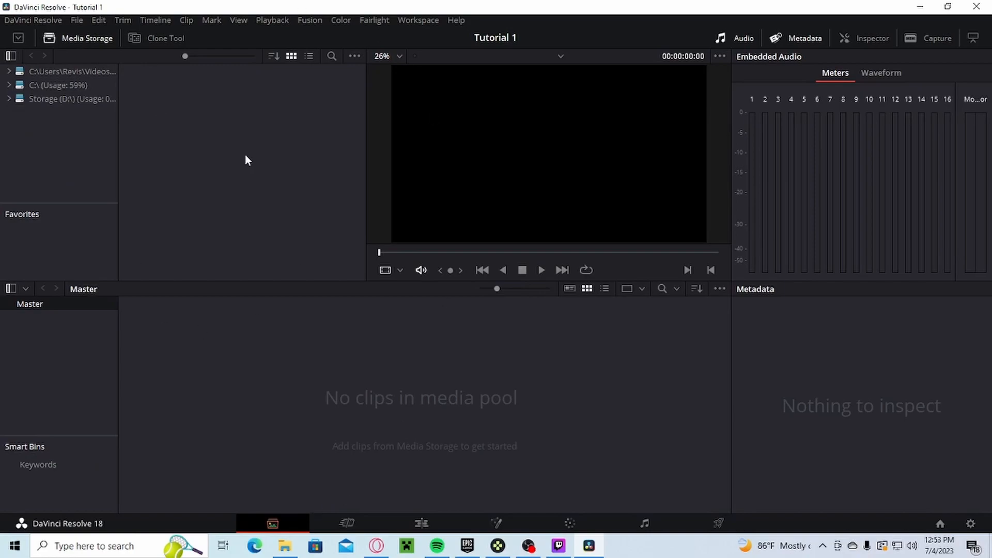
{"action": "left_click", "coordinate": [285, 545]}
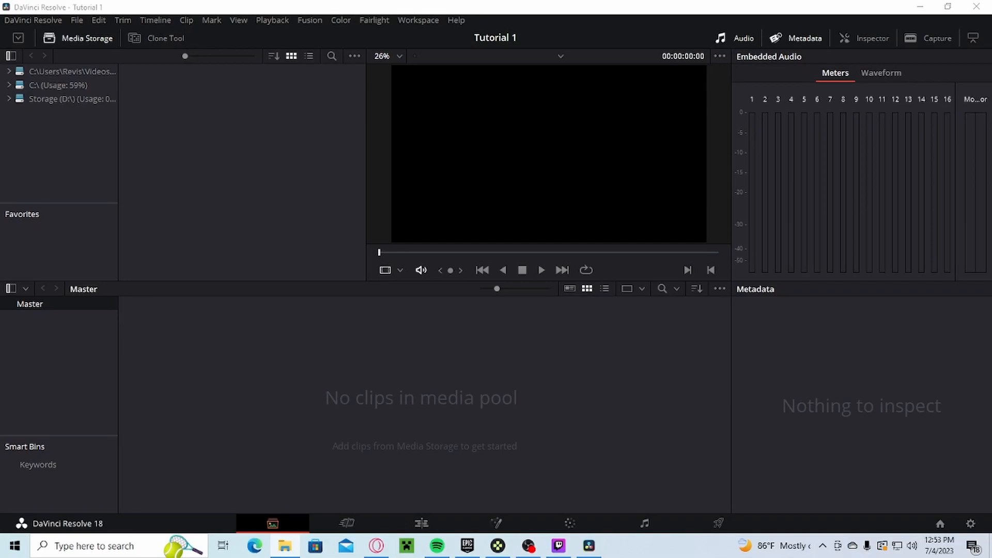
{"action": "left_click_drag", "start_coordinate": [174, 402], "coordinate": [410, 399]}
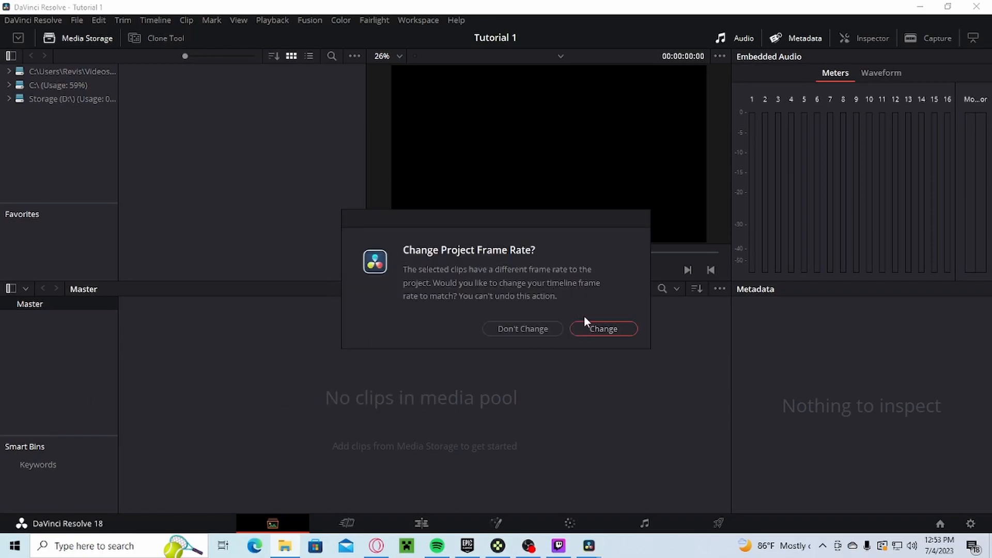
{"action": "left_click", "coordinate": [604, 331]}
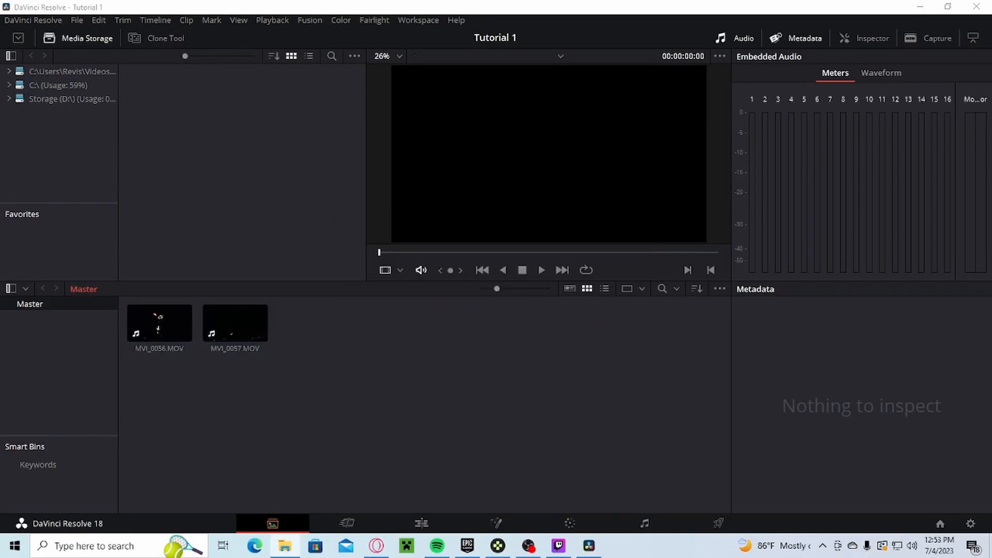
{"action": "left_click", "coordinate": [170, 334]}
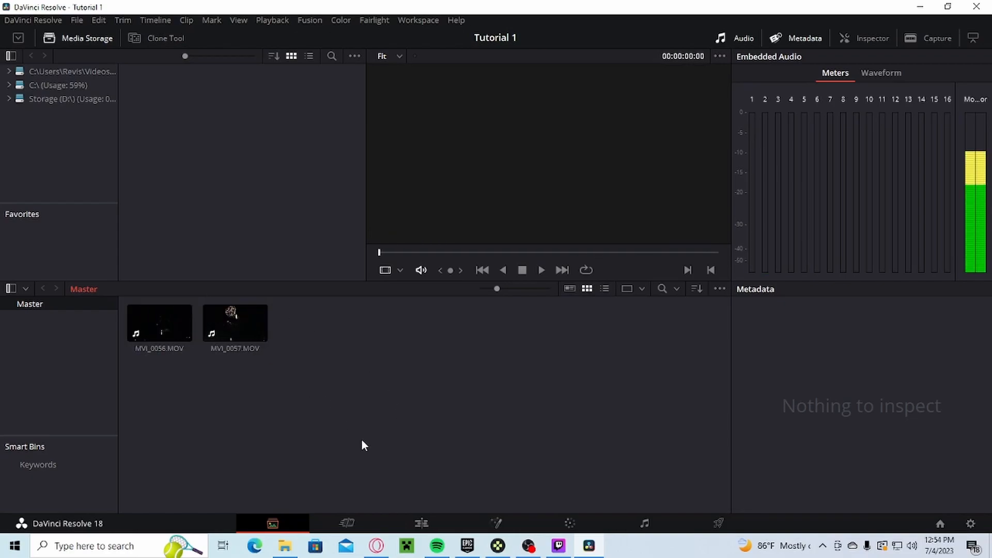
- In the Cut workspace, mute the audio and add the MVI_0056.MOV clip to the empty timeline
{"action": "left_click", "coordinate": [347, 523]}
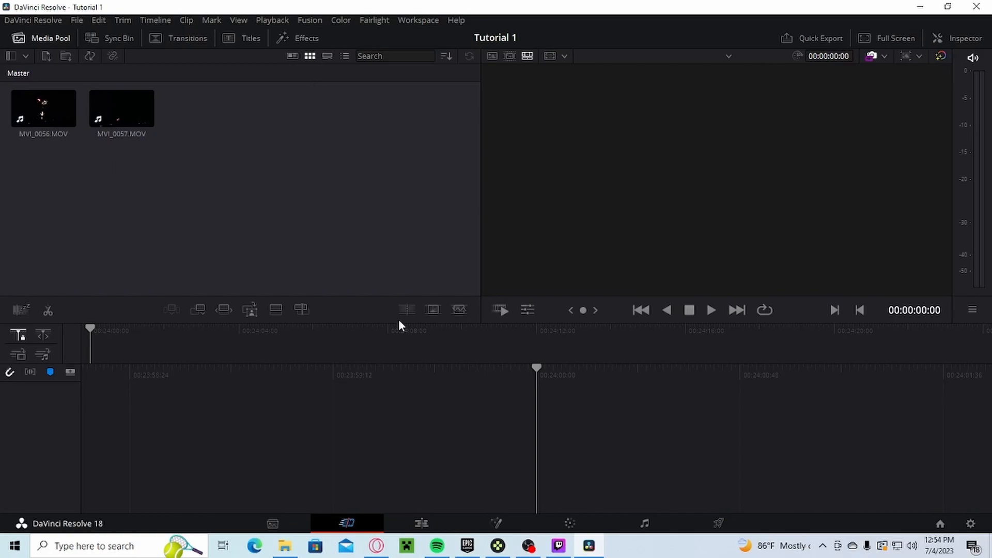
{"action": "left_click", "coordinate": [974, 58]}
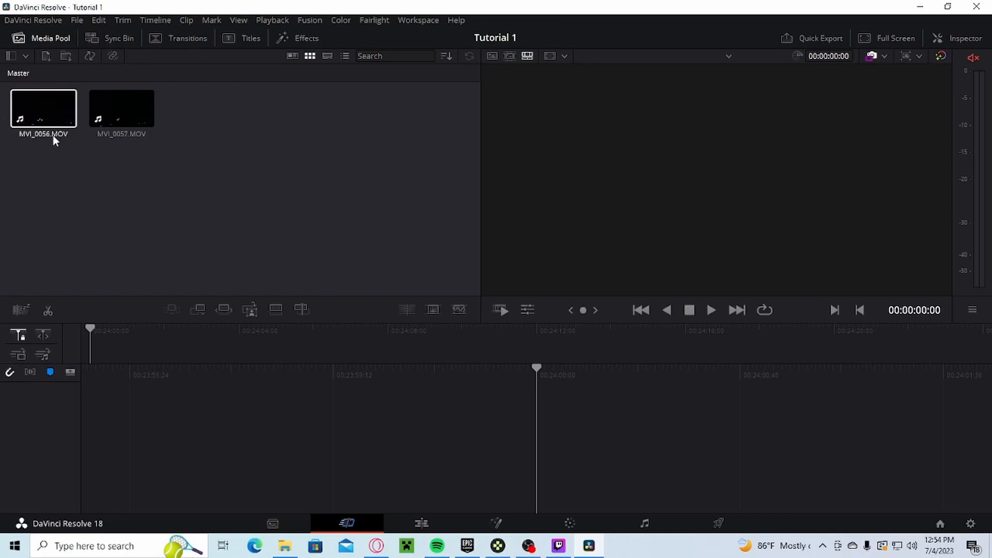
{"action": "left_click_drag", "start_coordinate": [92, 140], "coordinate": [495, 408]}
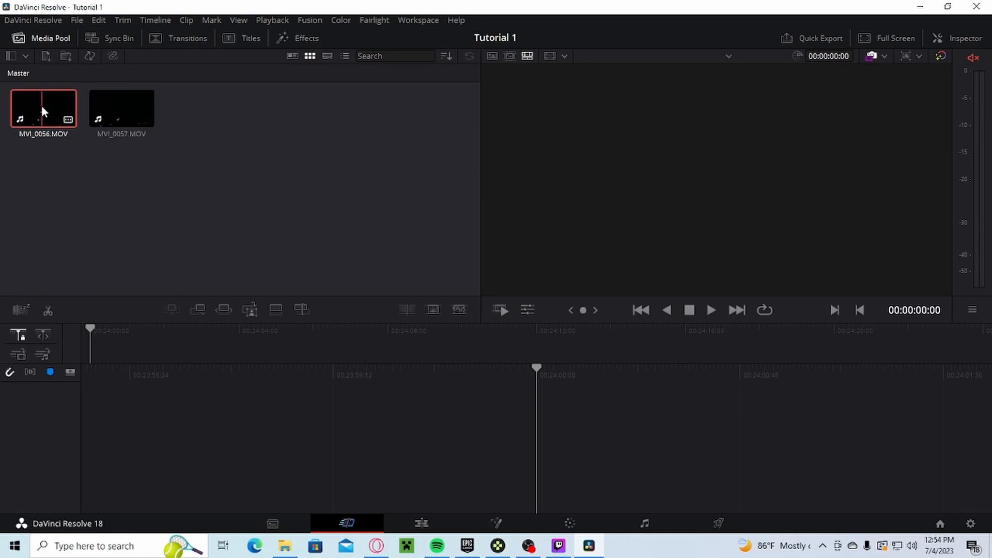
{"action": "left_click_drag", "start_coordinate": [35, 119], "coordinate": [566, 445]}
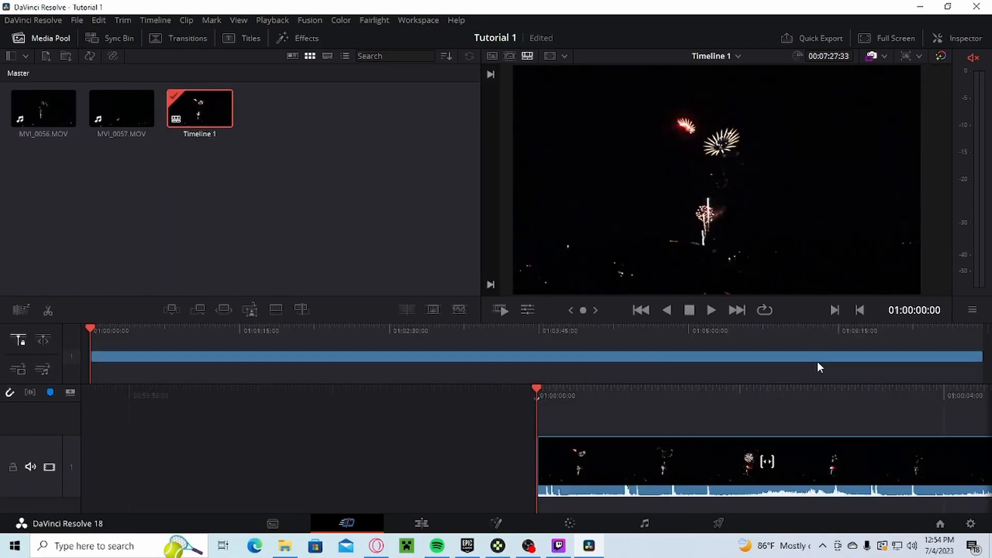
- Play the timeline from its start and unmute the audio
{"action": "key", "text": "space"}
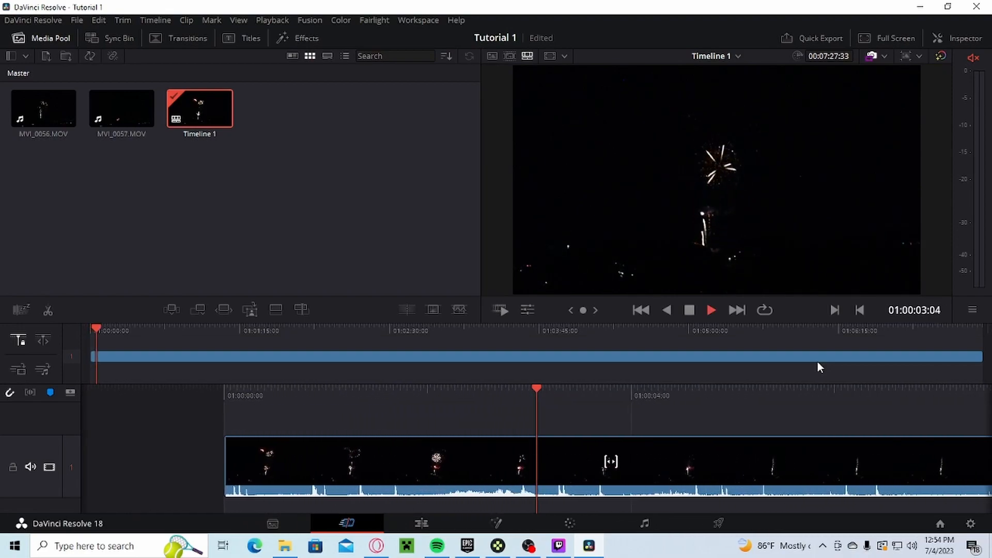
{"action": "left_click", "coordinate": [973, 58]}
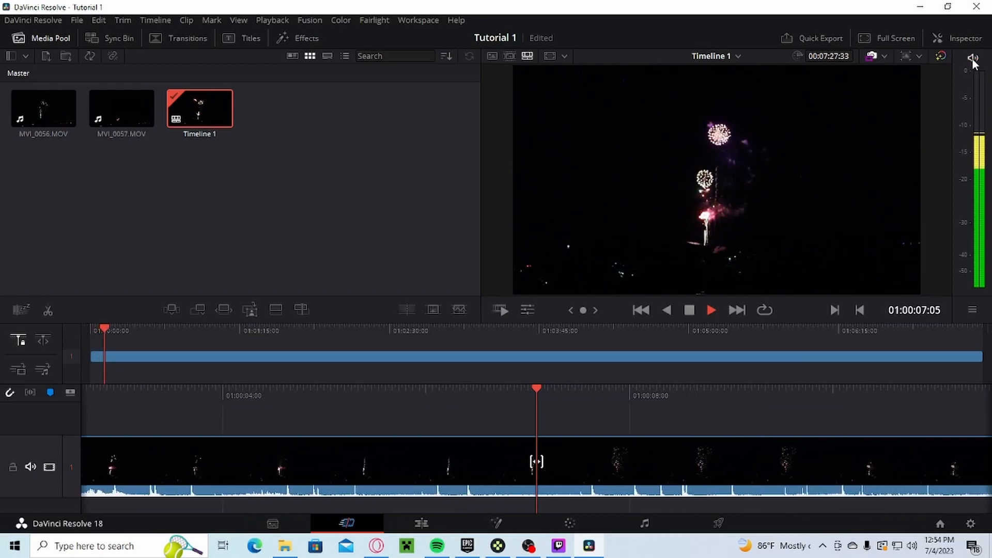
- Mute the audio, pause playback, and test short reverse and forward playback around the 11-second mark
{"action": "left_click", "coordinate": [973, 59]}
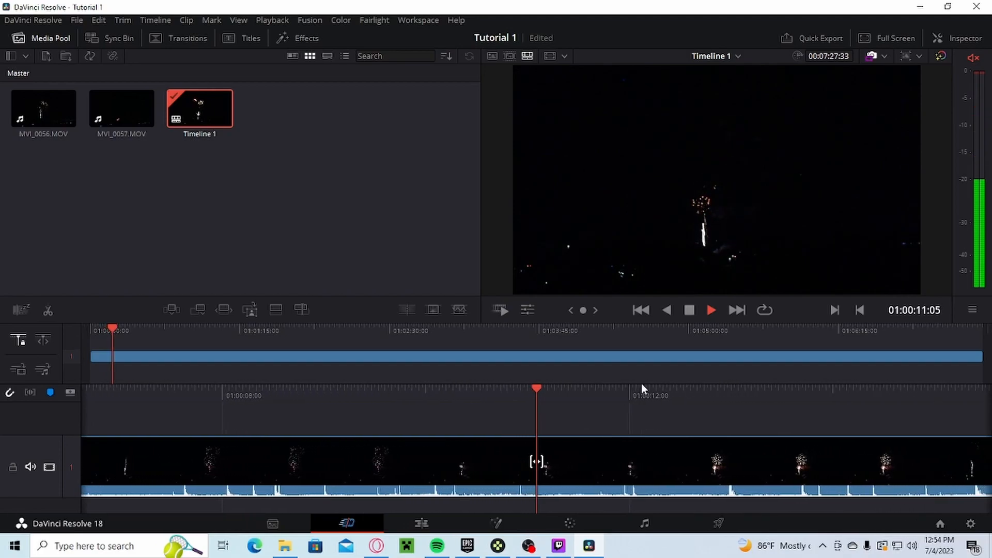
{"action": "key", "text": "space"}
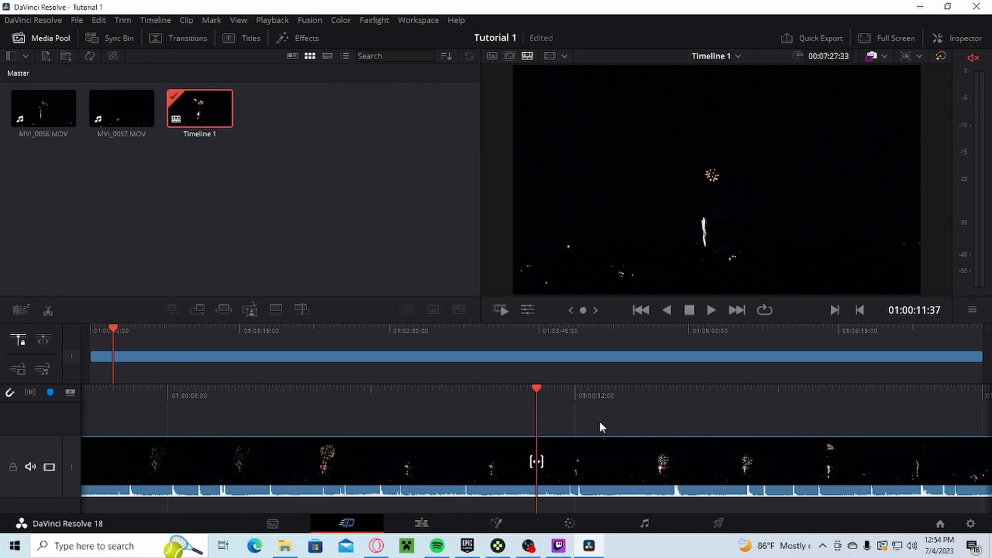
{"action": "key", "text": "j"}
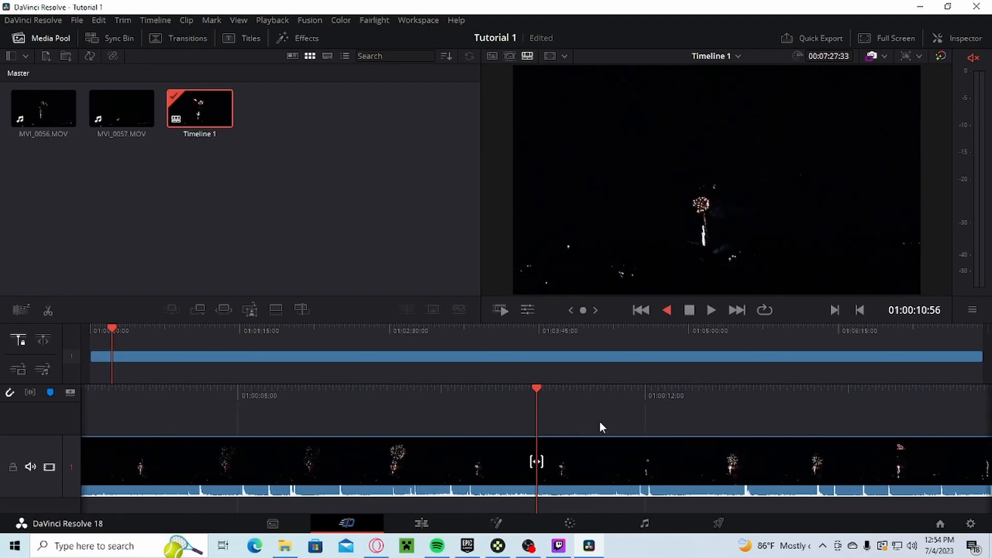
{"action": "key", "text": "l"}
{"action": "key", "text": "k"}
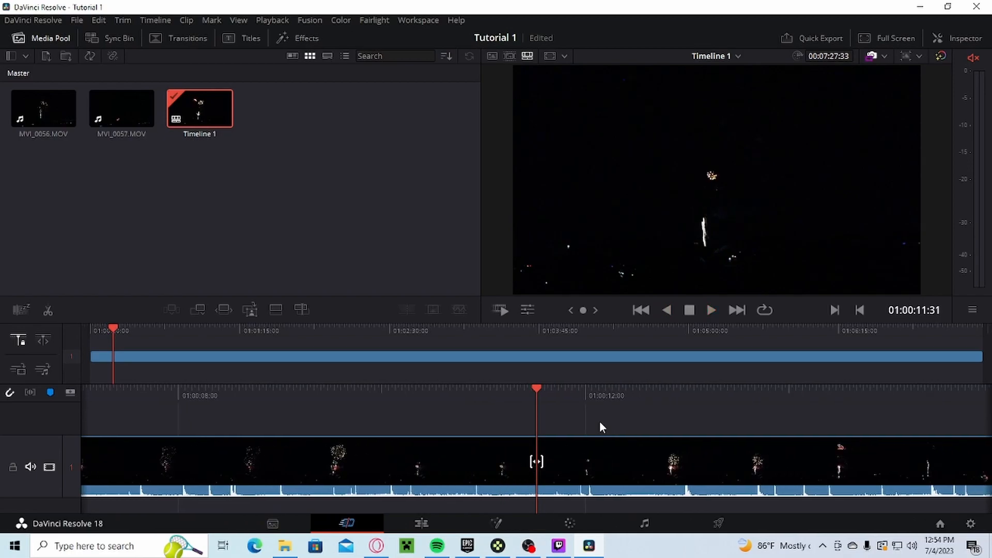
{"action": "key", "text": "l"}
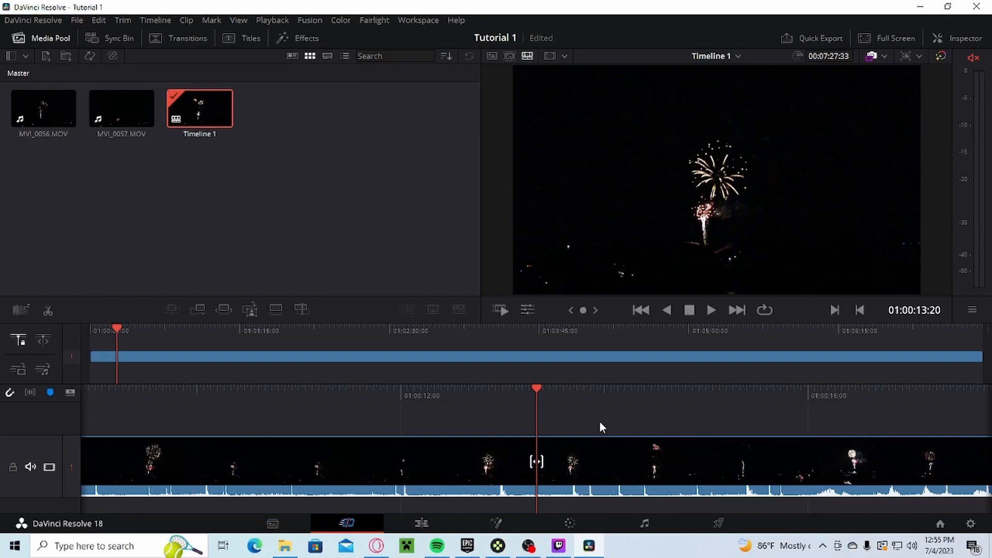
- Fast-forward through the MVI_0056.MOV clip at increasing speeds up to 16x, stopping at 01:02:25:20
{"action": "key", "text": "l"}
{"action": "key", "text": "l"}
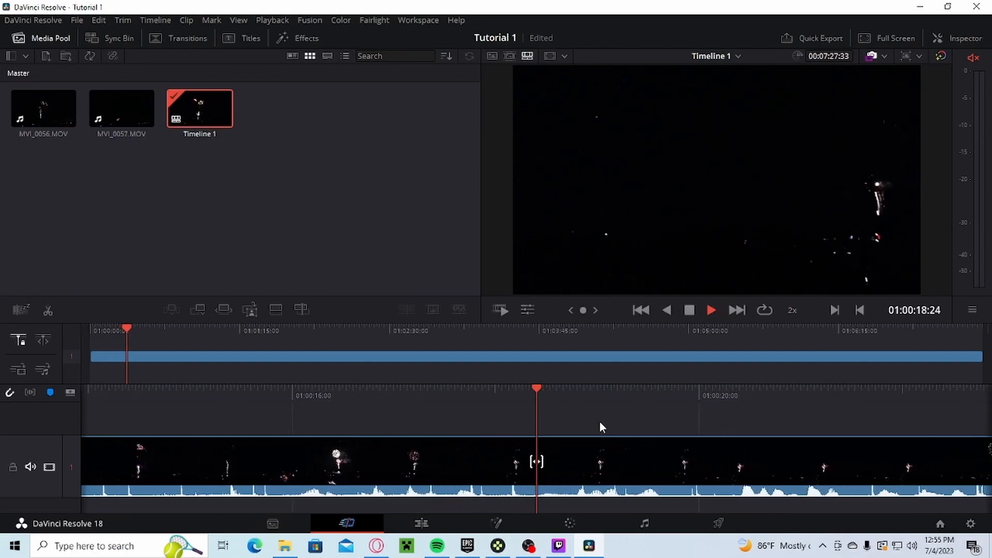
{"action": "key", "text": "l"}
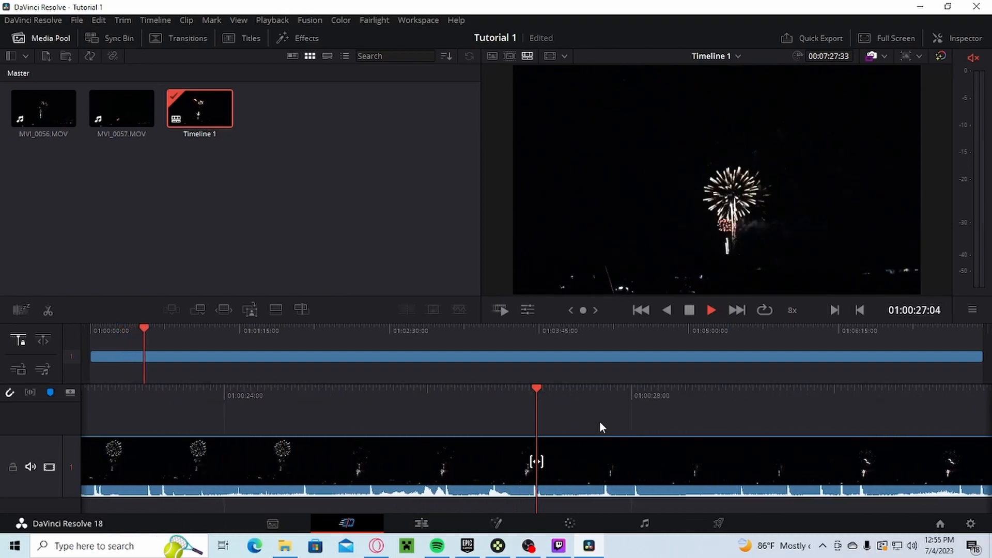
{"action": "key", "text": "l"}
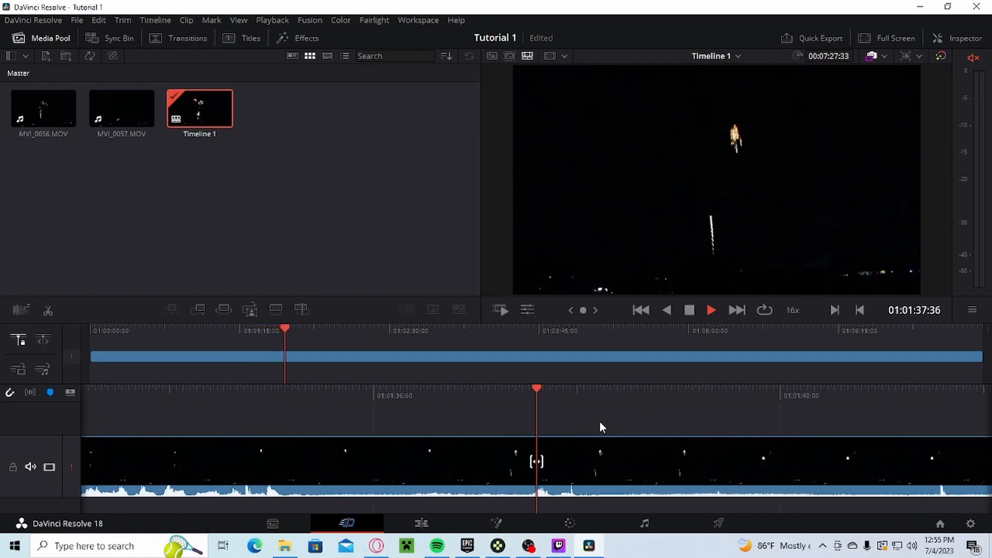
{"action": "key", "text": "l"}
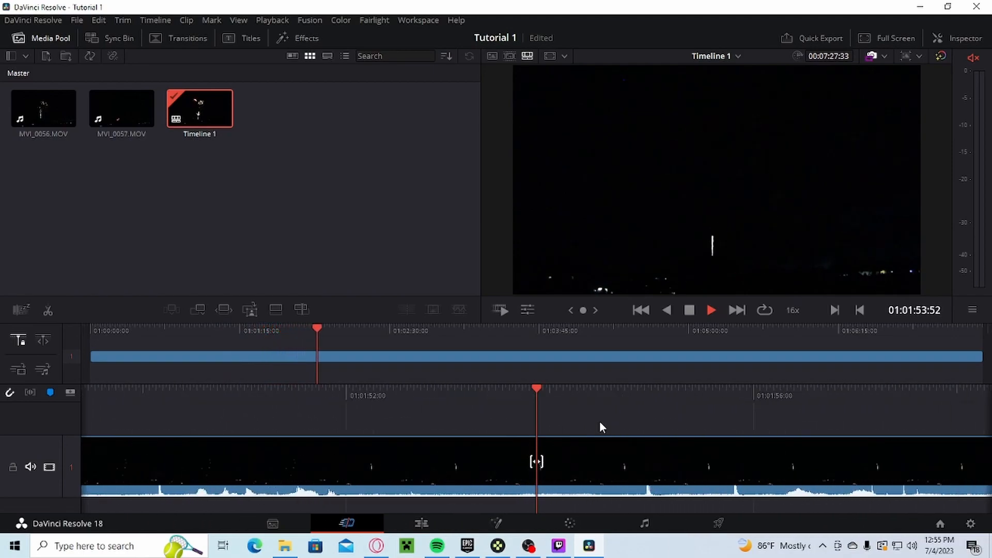
{"action": "key", "text": "space"}
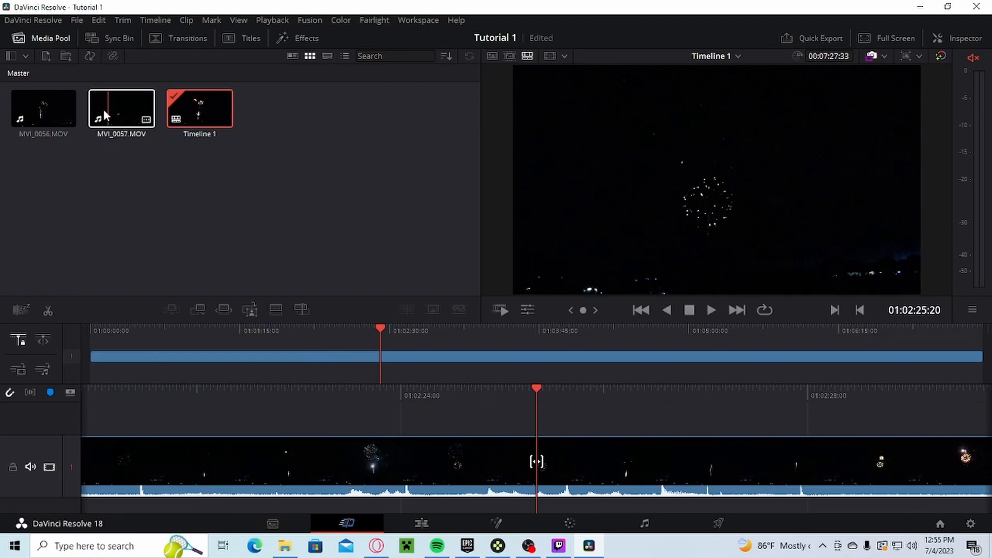
- Delete the MVI_0056.MOV clip from the timeline and remove it from the media pool
{"action": "left_click", "coordinate": [641, 458]}
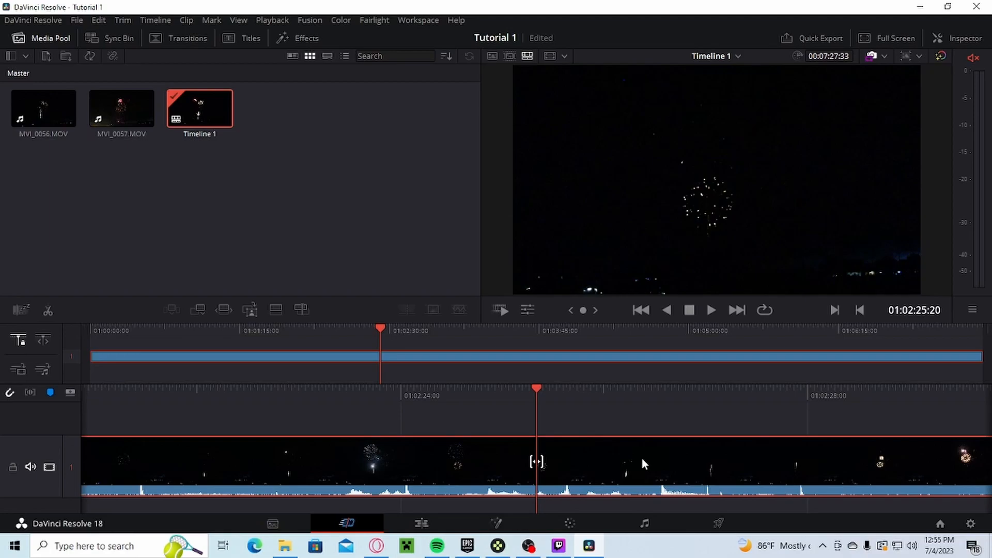
{"action": "key", "text": "Delete"}
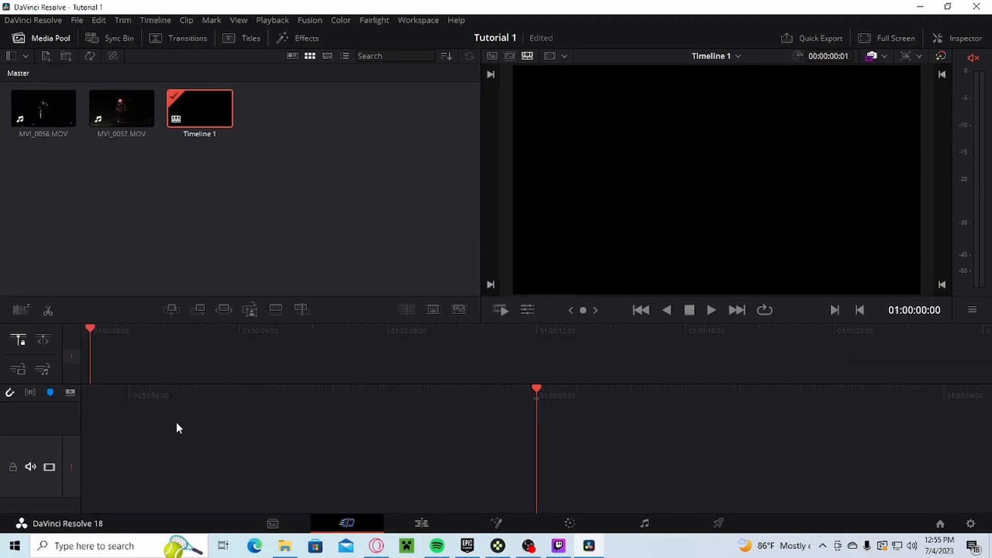
{"action": "left_click", "coordinate": [58, 104]}
{"action": "right_click", "coordinate": [57, 104]}
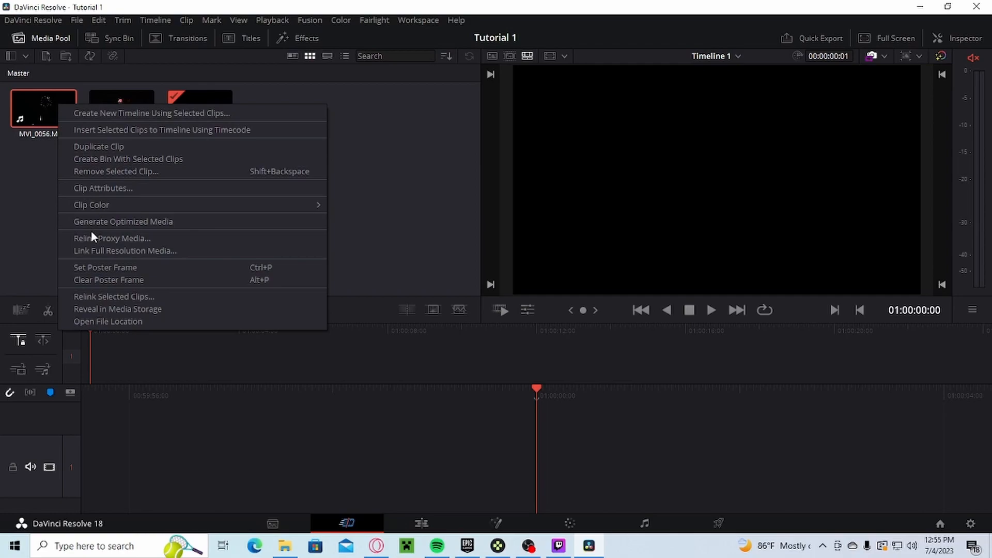
{"action": "left_click", "coordinate": [138, 169]}
- Add the MVI_0057.MOV clip to the empty timeline and preview its first minute at up to 4x speed
{"action": "left_click_drag", "start_coordinate": [28, 107], "coordinate": [595, 431]}
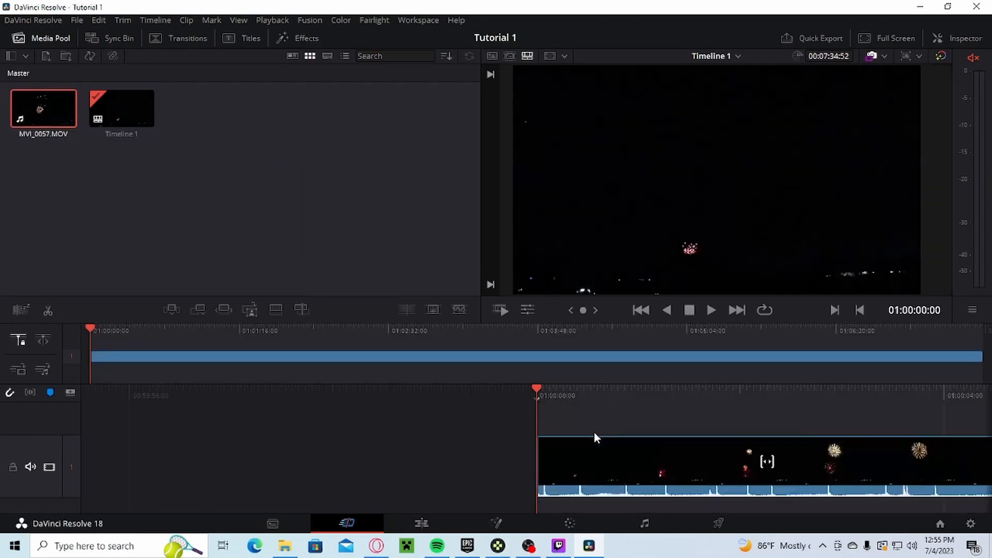
{"action": "key", "text": "space"}
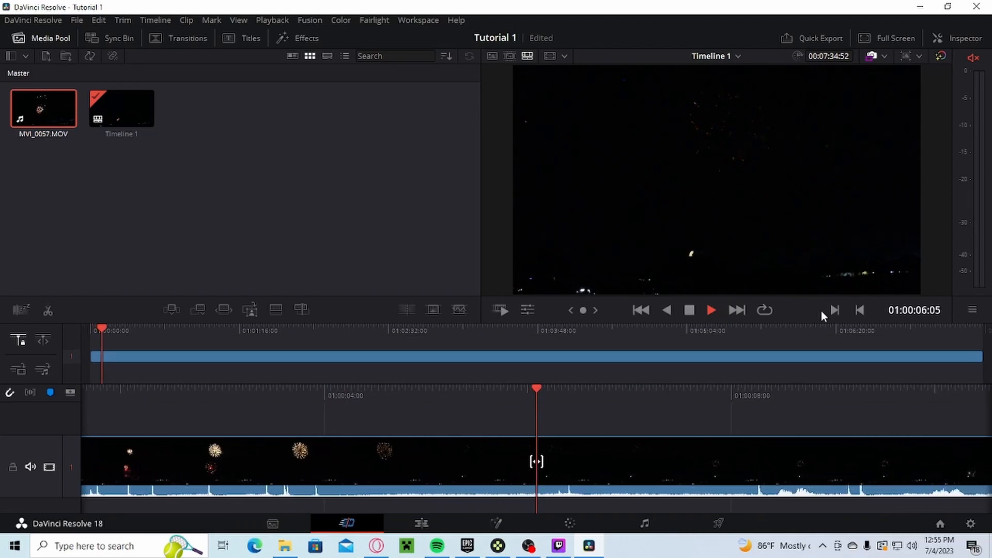
{"action": "key", "text": "l"}
{"action": "key", "text": "l"}
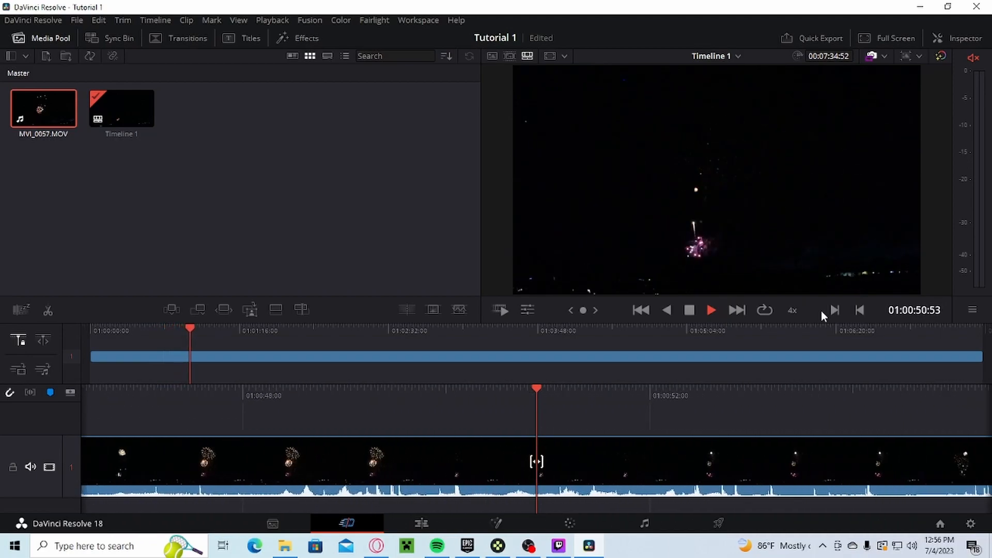
{"action": "key", "text": "space"}
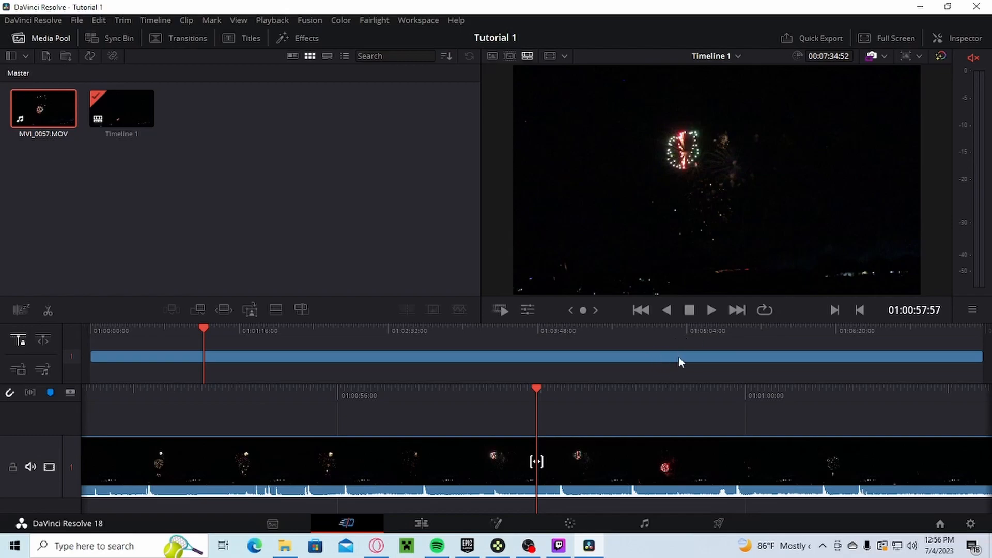
- Jump to the end of the timeline and review the final minute in reverse at up to 4x speed
{"action": "left_click", "coordinate": [735, 316]}
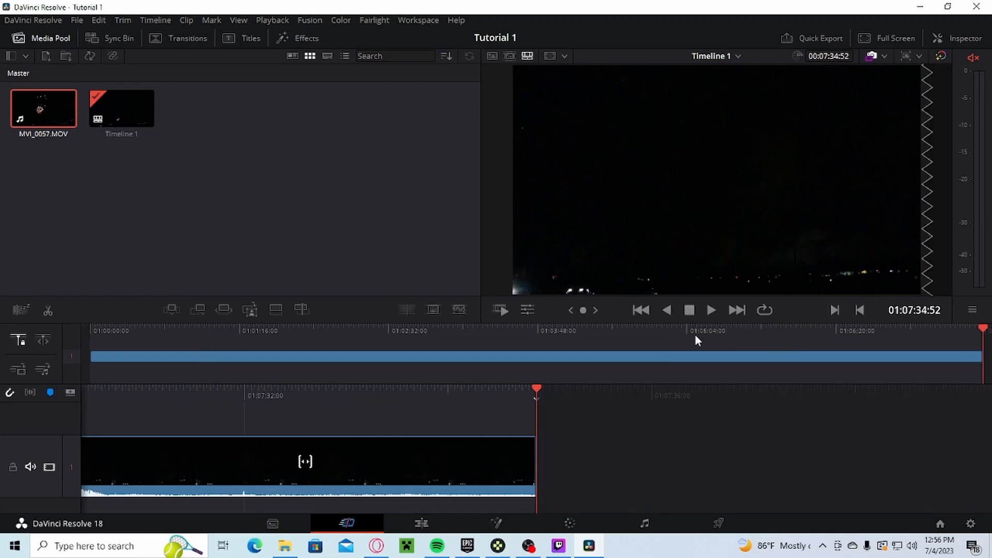
{"action": "key", "text": "j"}
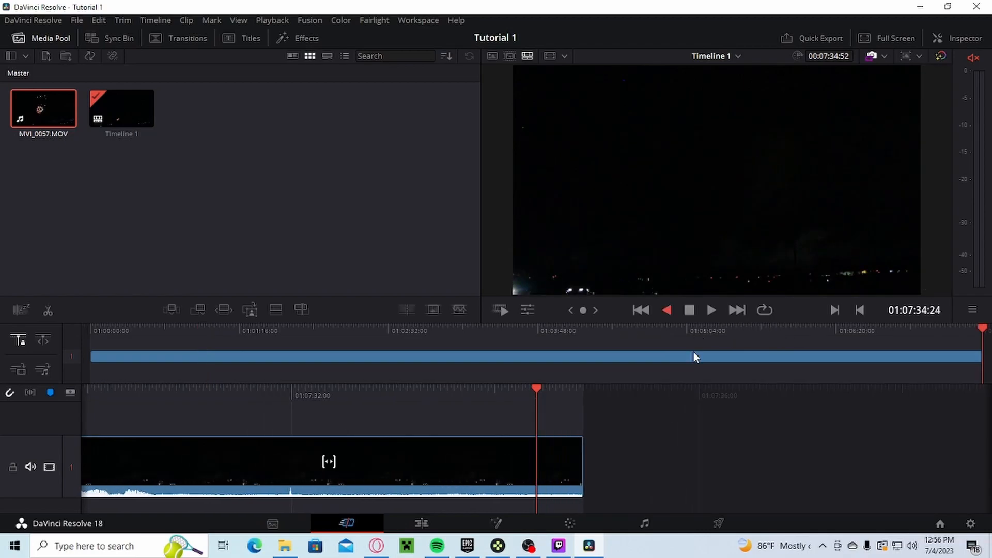
{"action": "key", "text": "j"}
{"action": "key", "text": "j"}
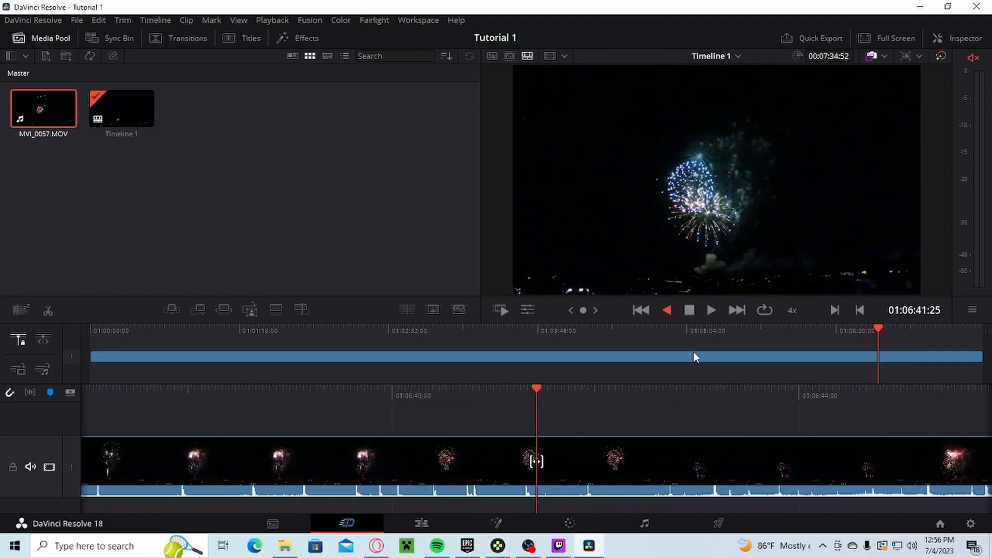
{"action": "key", "text": "space"}
{"action": "key", "text": "space"}
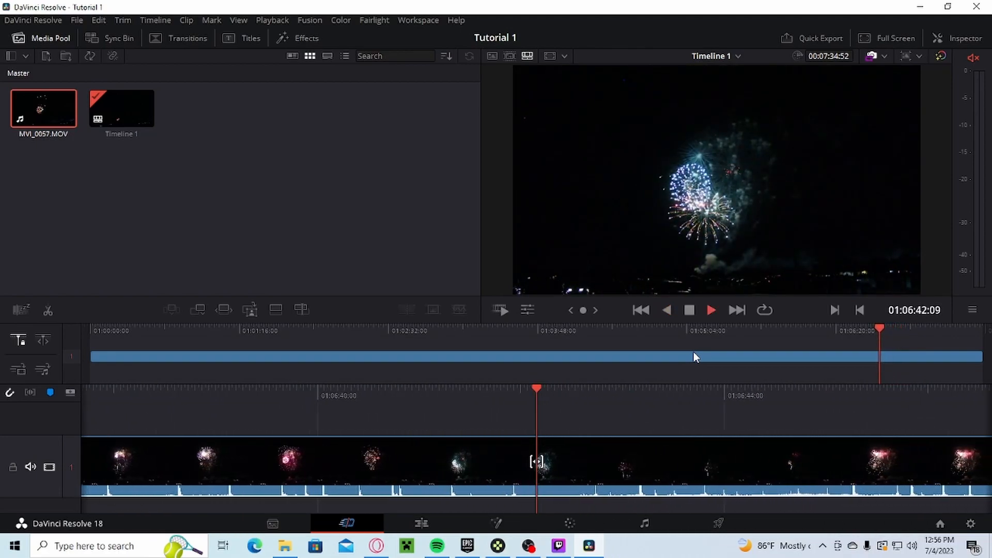
{"action": "key", "text": "space"}
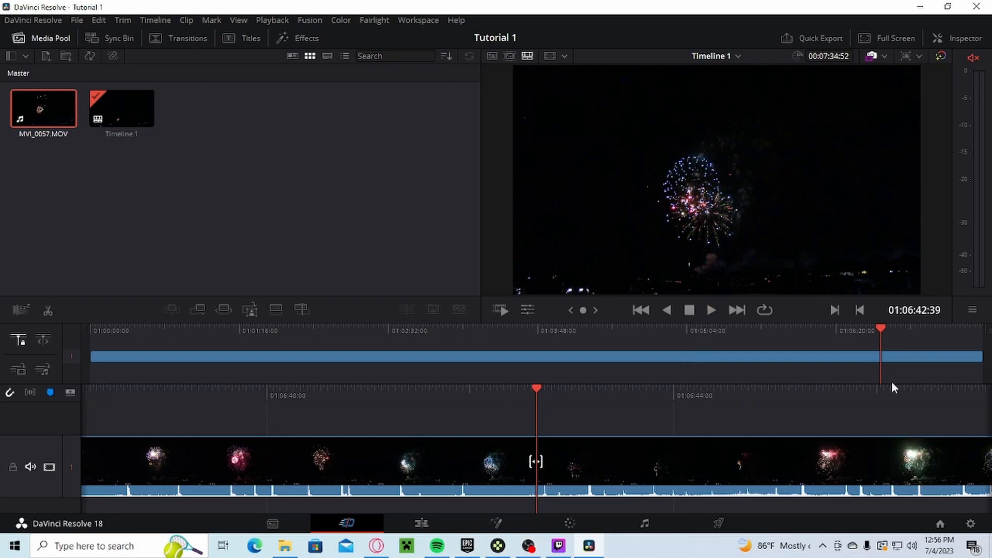
- Rewind at up to 8x speed to 01:05:57:21 and split the clip there
{"action": "key", "text": "j"}
{"action": "key", "text": "j"}
{"action": "key", "text": "j"}
{"action": "key", "text": "j"}
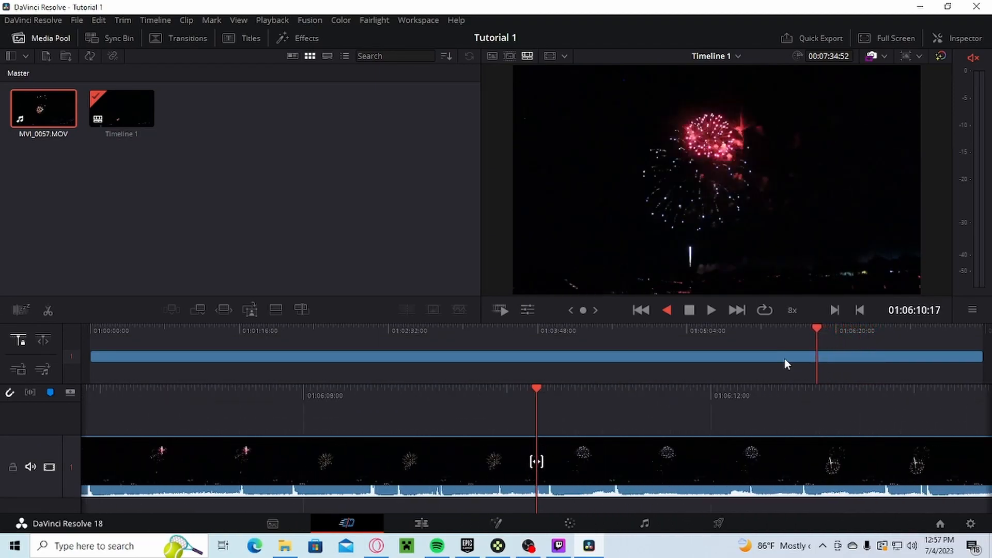
{"action": "key", "text": "k"}
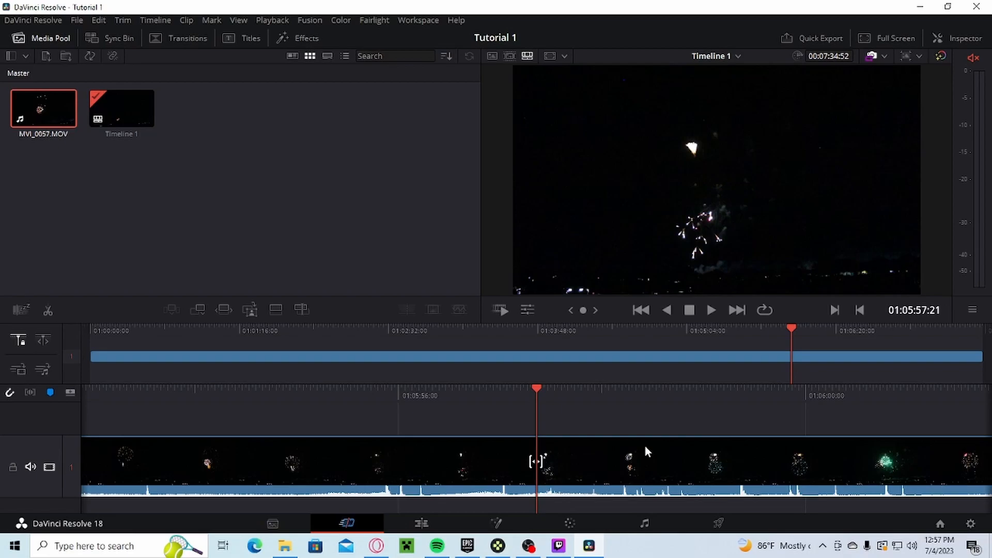
{"action": "key", "text": "ctrl+b"}
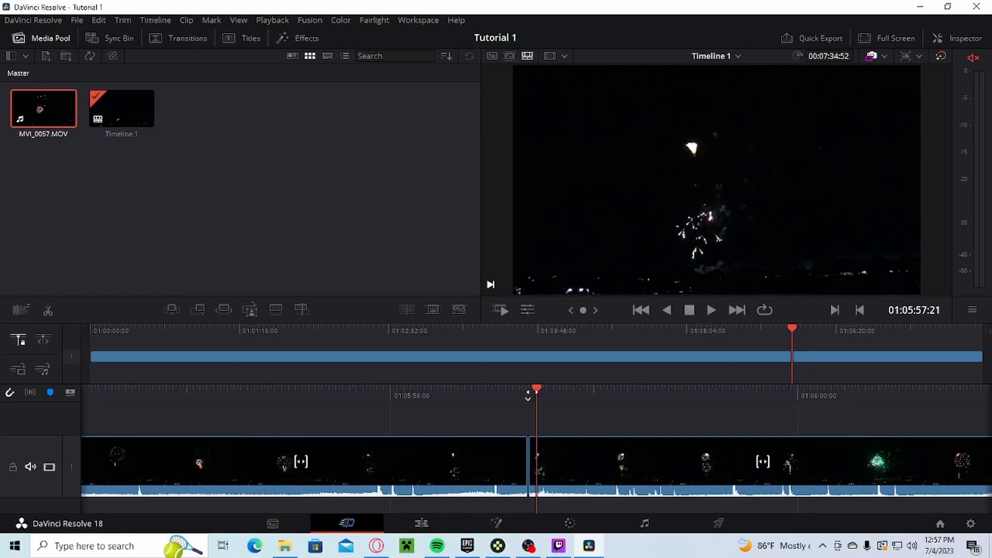
- Return to the split at 01:05:57:21 and delete the part of the clip before it
{"action": "left_click_drag", "start_coordinate": [537, 395], "coordinate": [987, 399]}
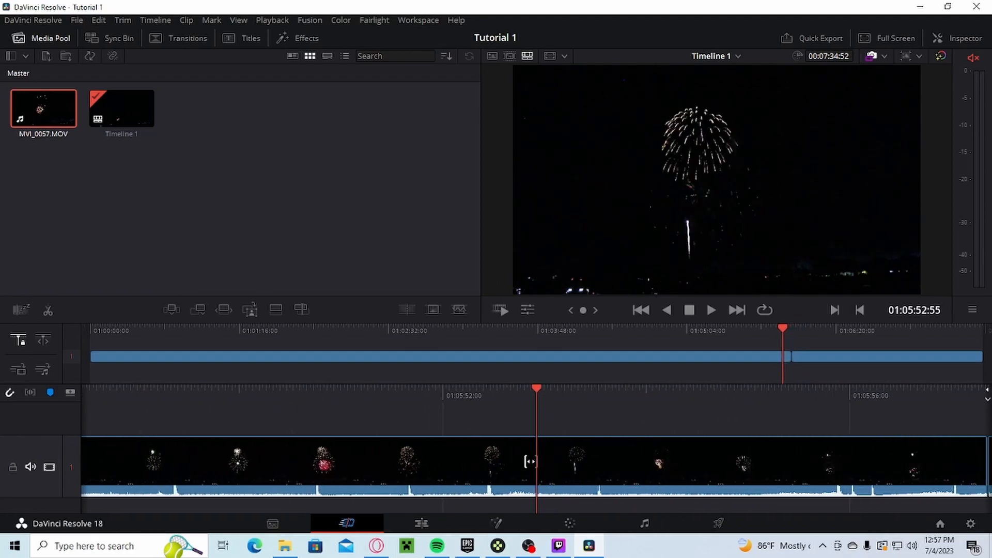
{"action": "left_click", "coordinate": [737, 310]}
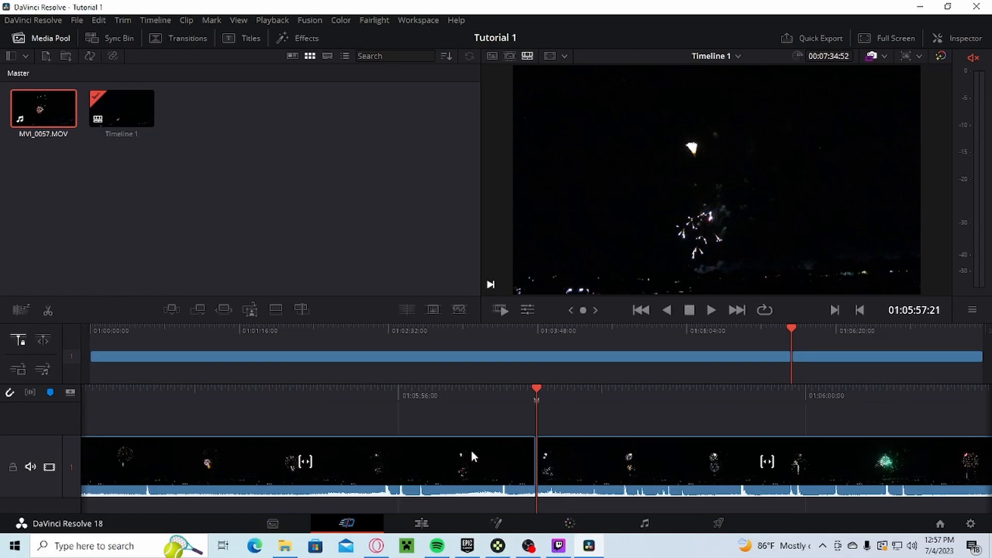
{"action": "left_click", "coordinate": [355, 458]}
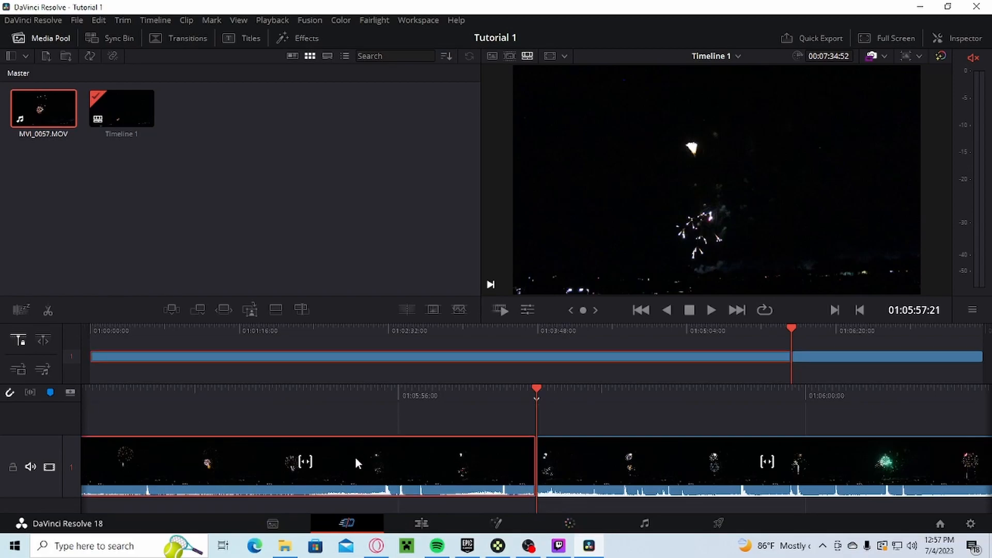
{"action": "key", "text": "Delete"}
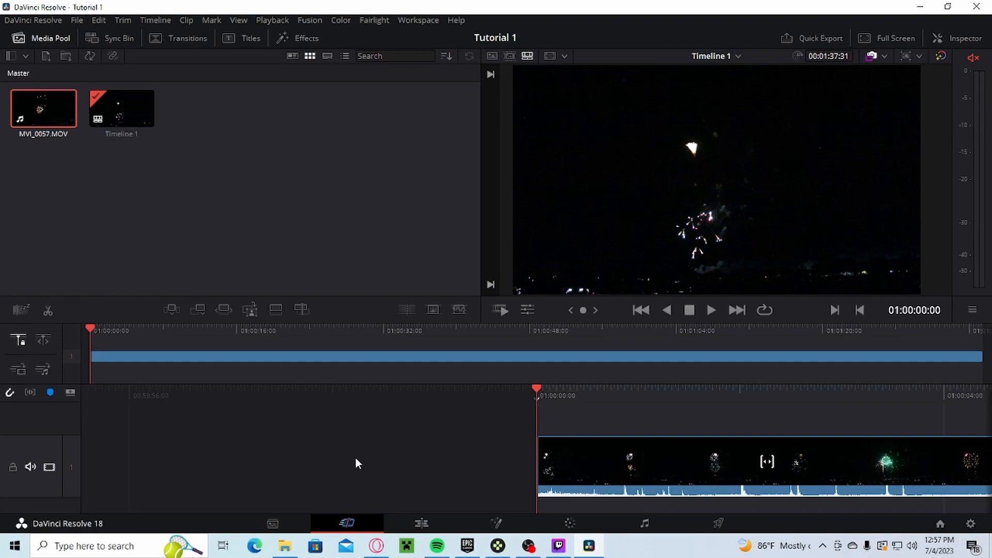
- Fast-forward to the end of the fireworks, split the clip at 01:01:23:22 and delete the part after it
{"action": "key", "text": "l"}
{"action": "key", "text": "l"}
{"action": "key", "text": "l"}
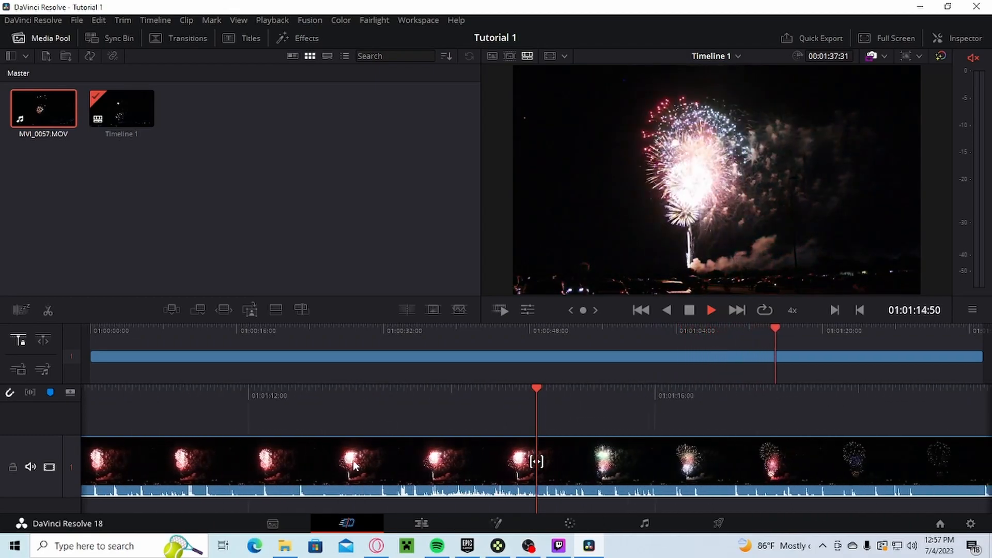
{"action": "key", "text": "space"}
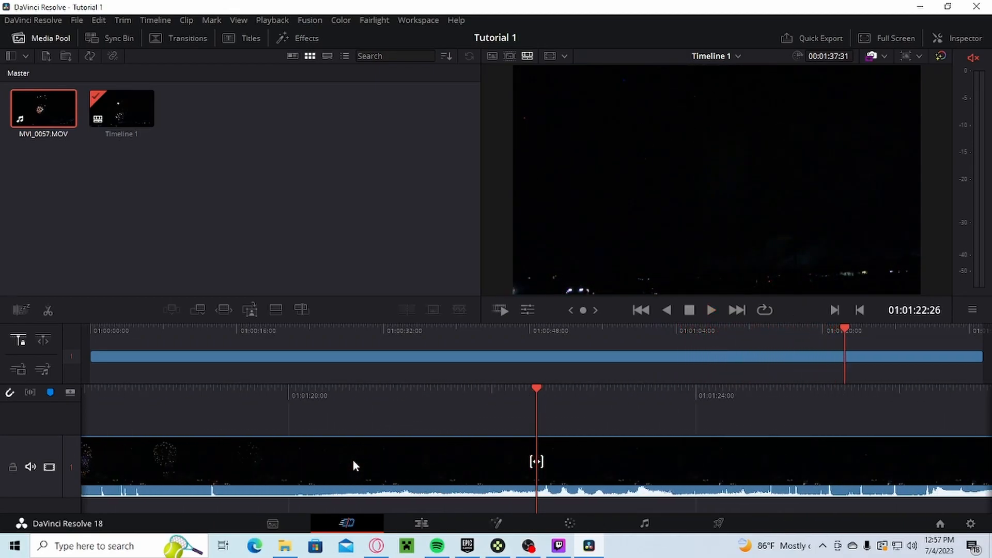
{"action": "key", "text": "space"}
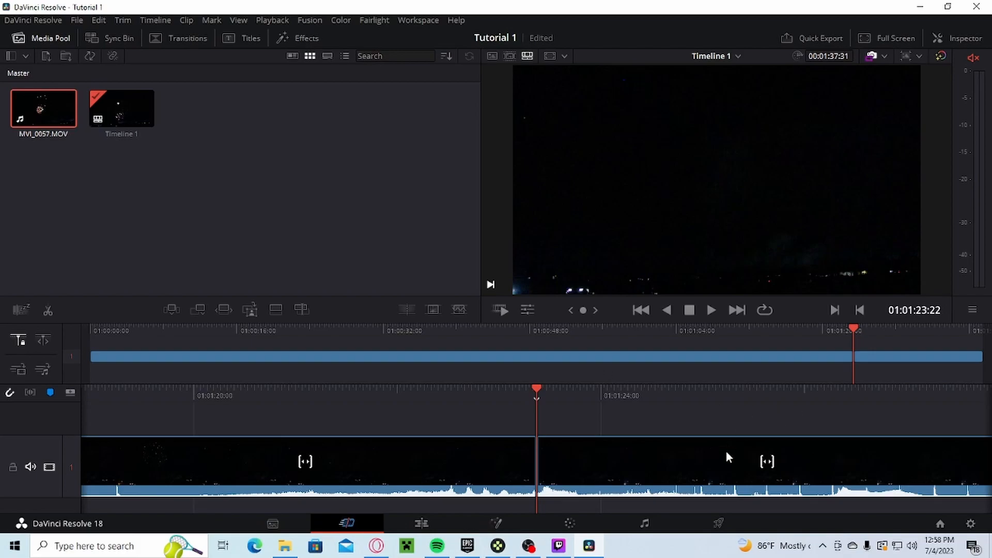
{"action": "key", "text": "Delete"}
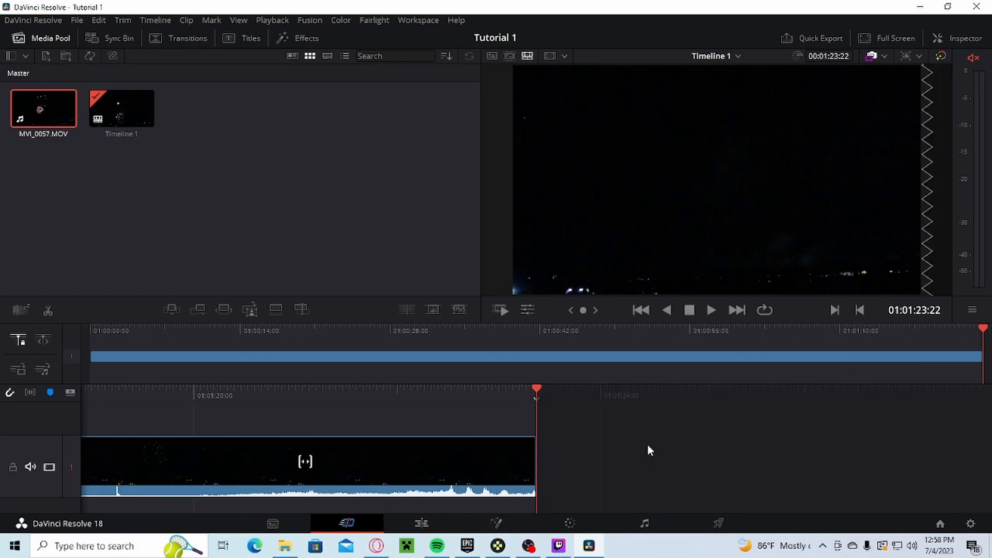
- Play the trimmed fireworks clip from the start of the timeline
{"action": "left_click", "coordinate": [641, 310]}
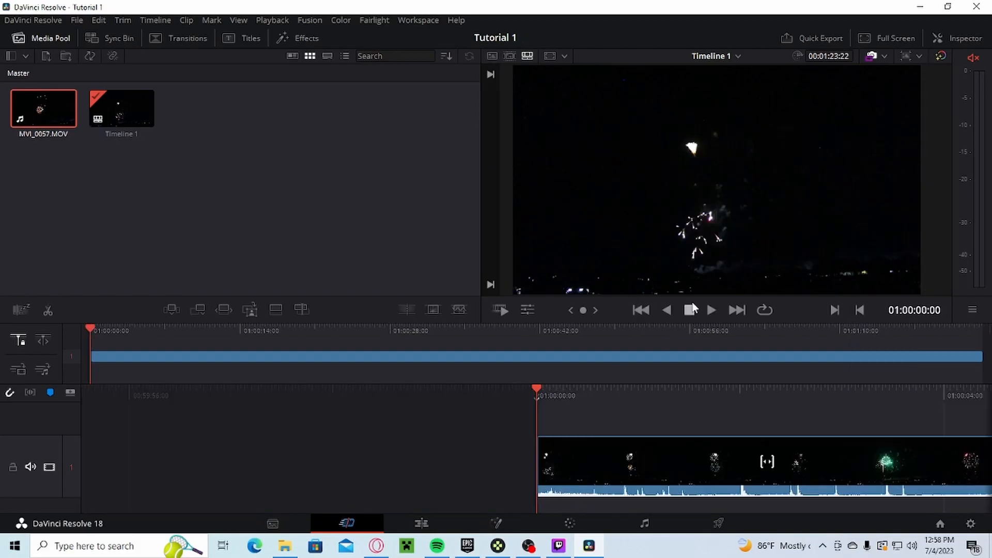
{"action": "key", "text": "space"}
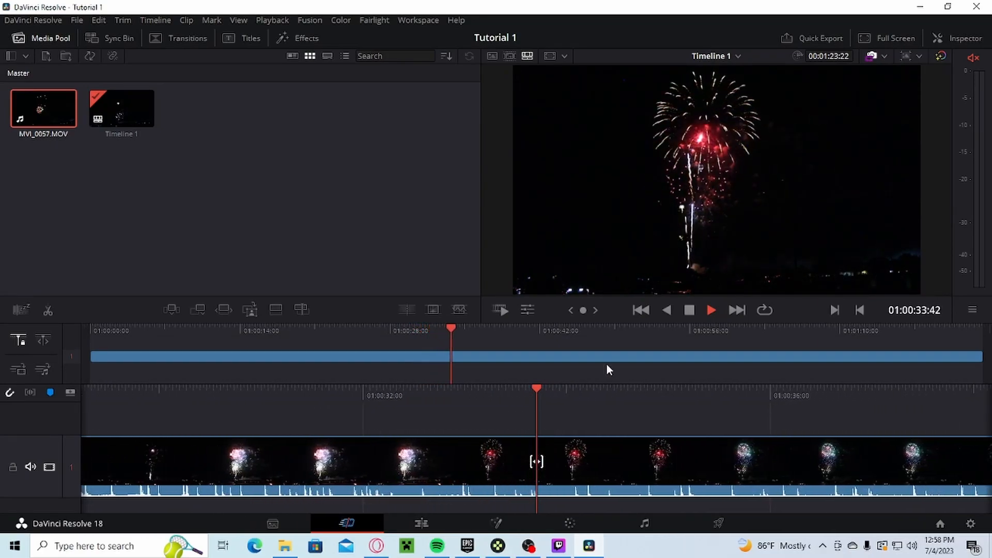
- Stop playback, rewind to 01:00:26:02 and split the fireworks clip there
{"action": "key", "text": "space"}
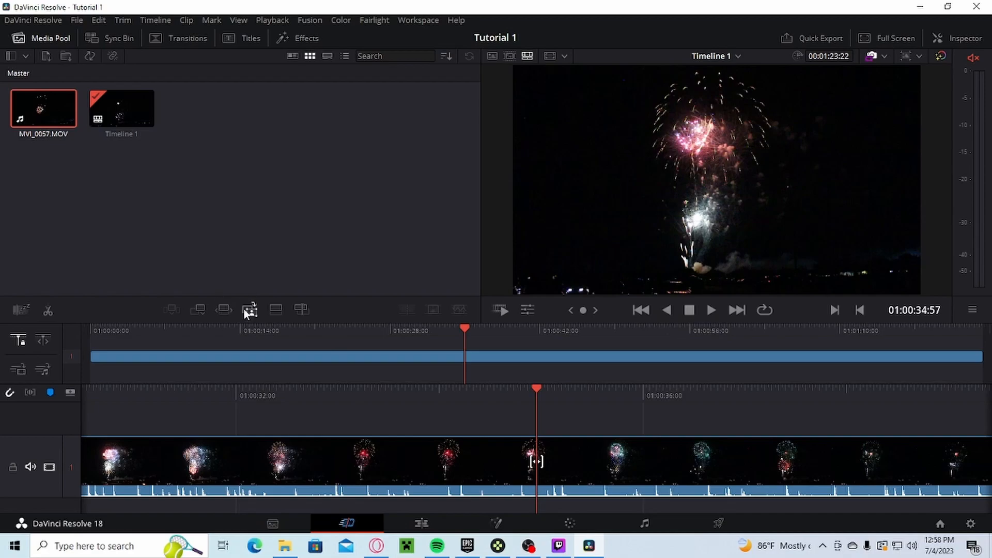
{"action": "key", "text": "j"}
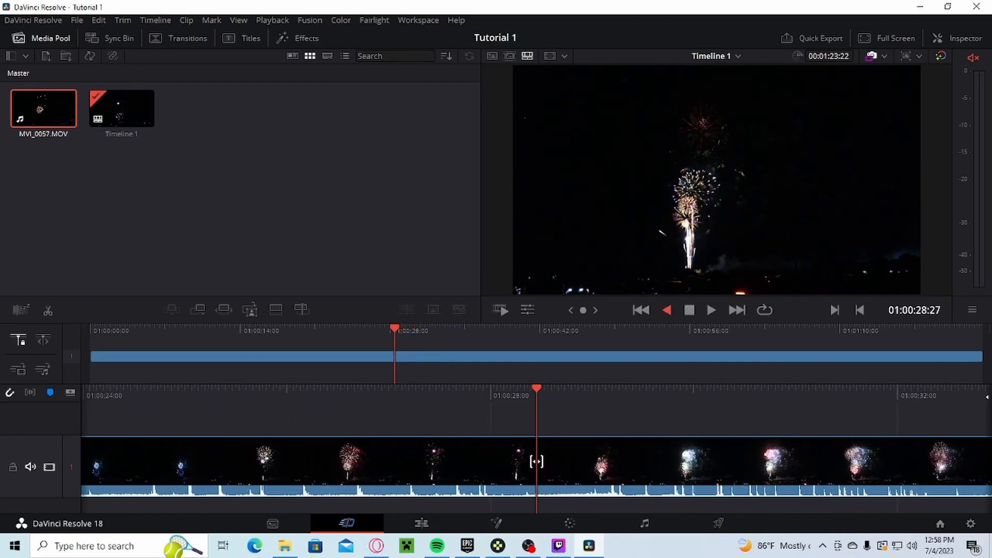
{"action": "key", "text": "k"}
{"action": "key", "text": "j"}
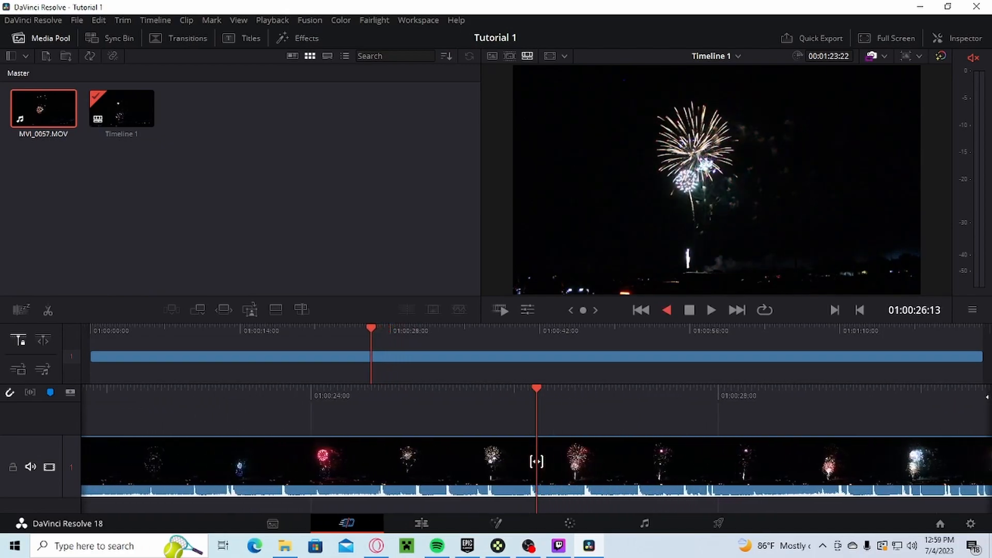
{"action": "key", "text": "space"}
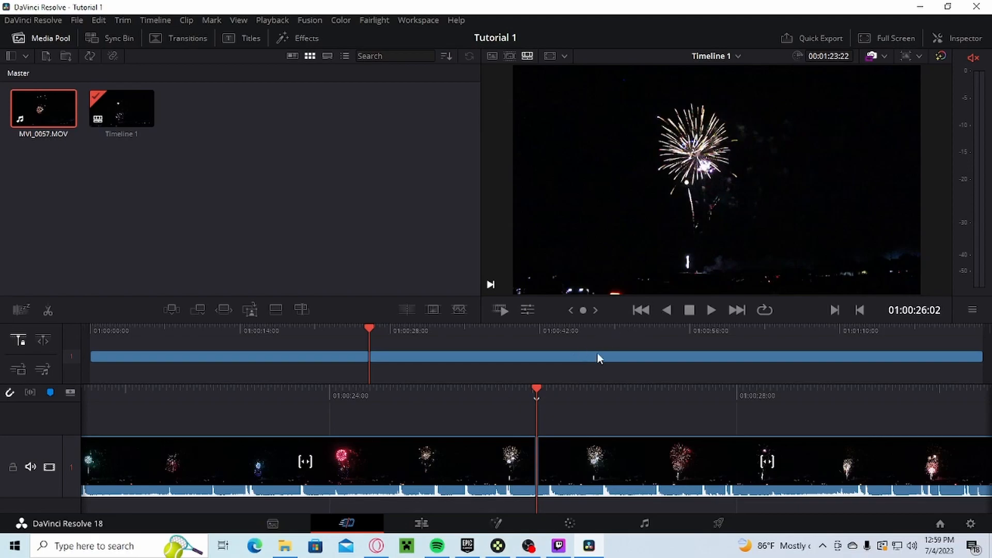
- Place a close-up of the part before the split on track 2, ending at the split, and play it
{"action": "left_click", "coordinate": [351, 476]}
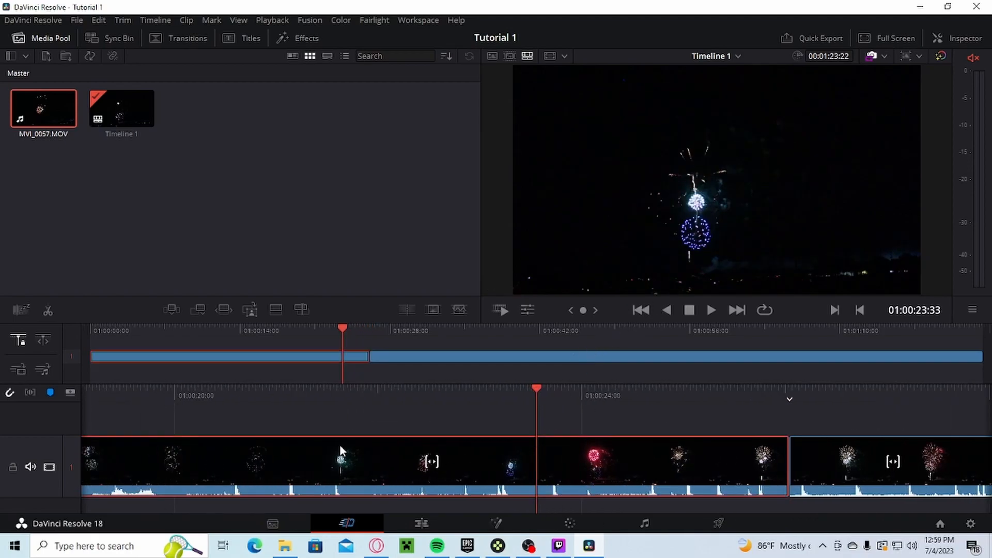
{"action": "left_click", "coordinate": [250, 311]}
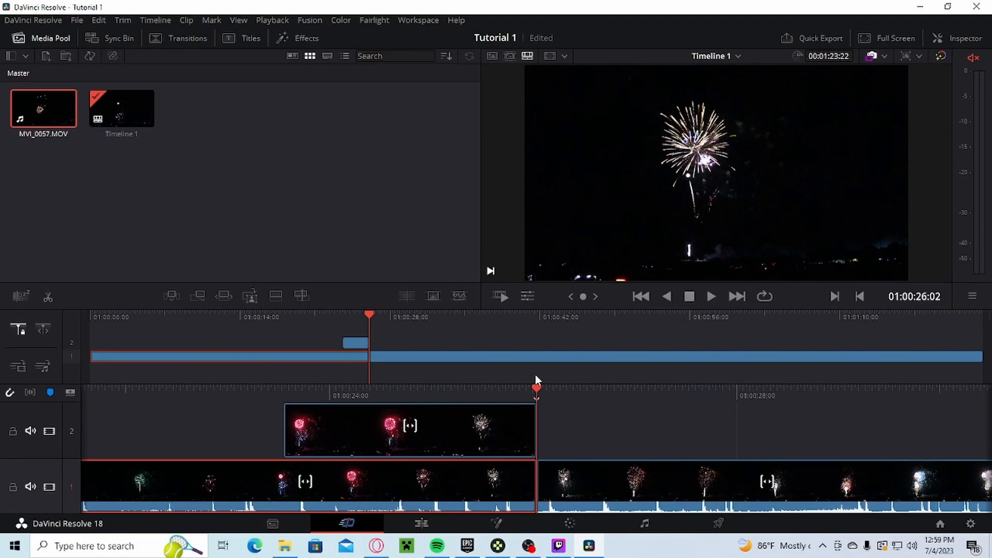
{"action": "left_click_drag", "start_coordinate": [536, 396], "coordinate": [812, 398]}
{"action": "left_click_drag", "start_coordinate": [548, 391], "coordinate": [631, 392]}
{"action": "key", "text": "space"}
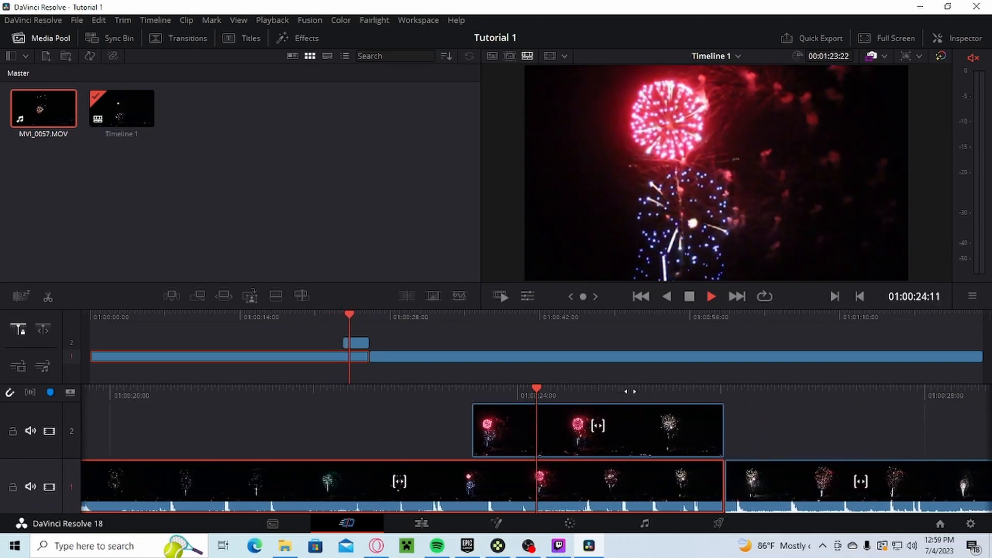
{"action": "key", "text": "space"}
- Show the track 2 close-up's properties and set its zoom to 1.170 and position to X -35, Y 5
{"action": "left_click", "coordinate": [466, 422]}
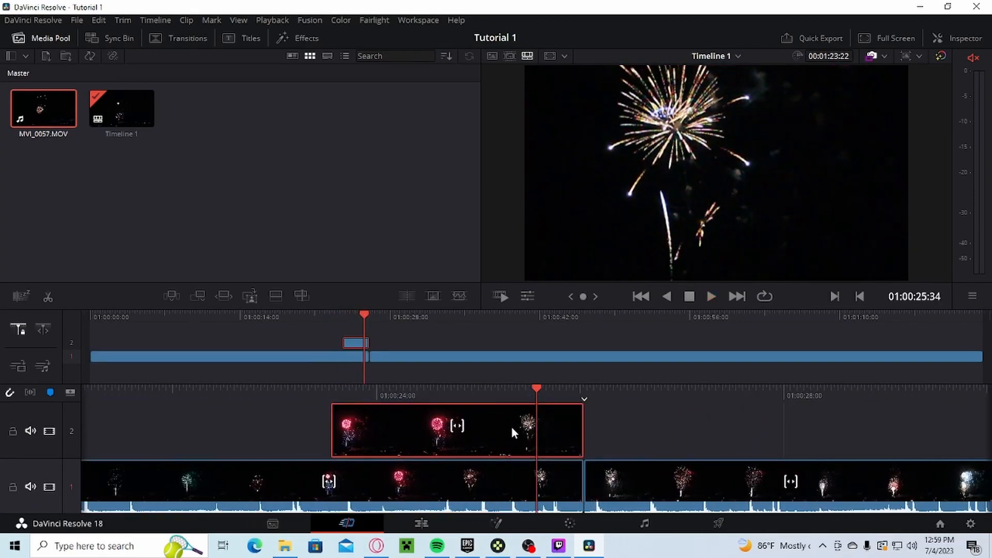
{"action": "left_click", "coordinate": [946, 38]}
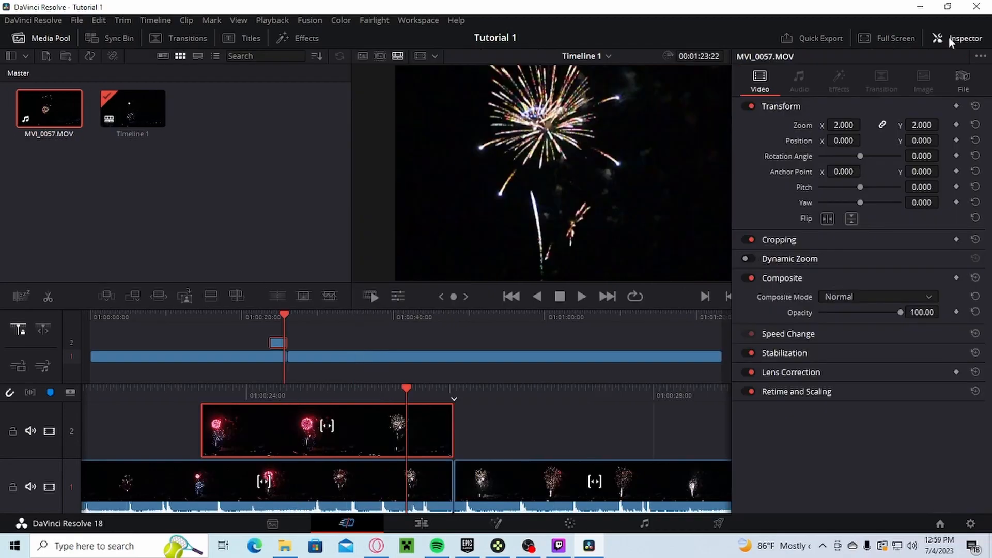
{"action": "left_click_drag", "start_coordinate": [844, 125], "coordinate": [804, 125]}
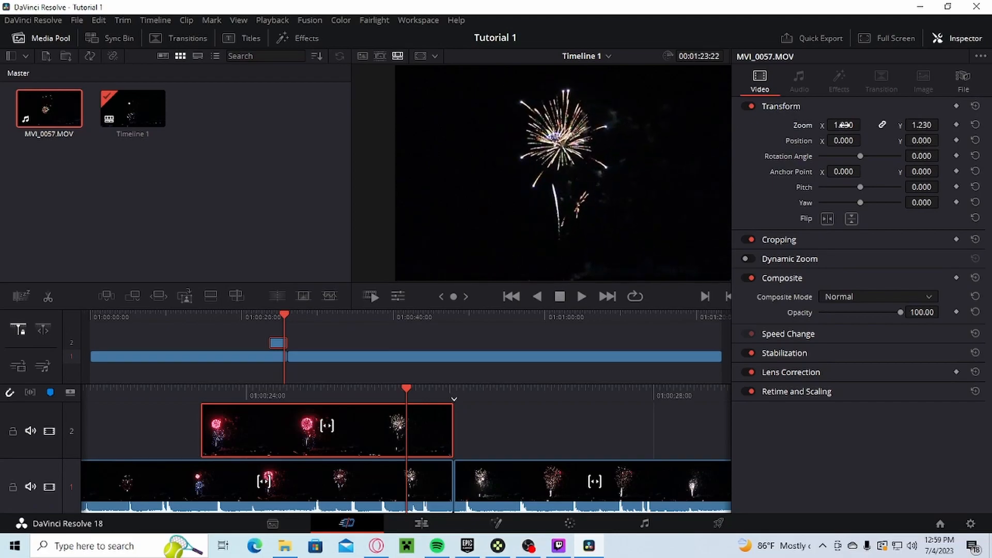
{"action": "left_click_drag", "start_coordinate": [804, 125], "coordinate": [825, 140]}
{"action": "left_click_drag", "start_coordinate": [911, 140], "coordinate": [922, 129]}
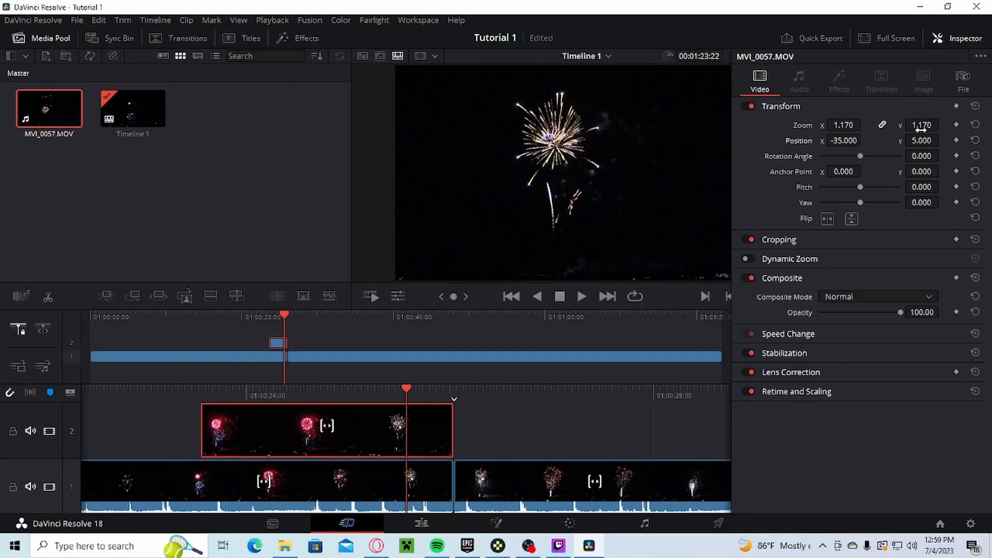
- Readjust the close-up's zoom to 1.270 and vertical position to -56, and play the result
{"action": "key", "text": "ctrl+z"}
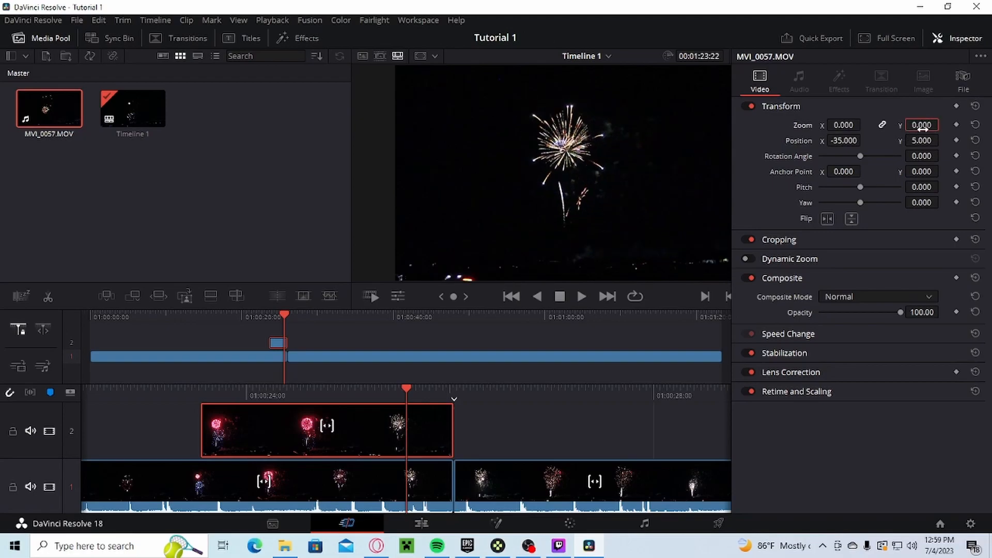
{"action": "left_click_drag", "start_coordinate": [916, 141], "coordinate": [943, 139]}
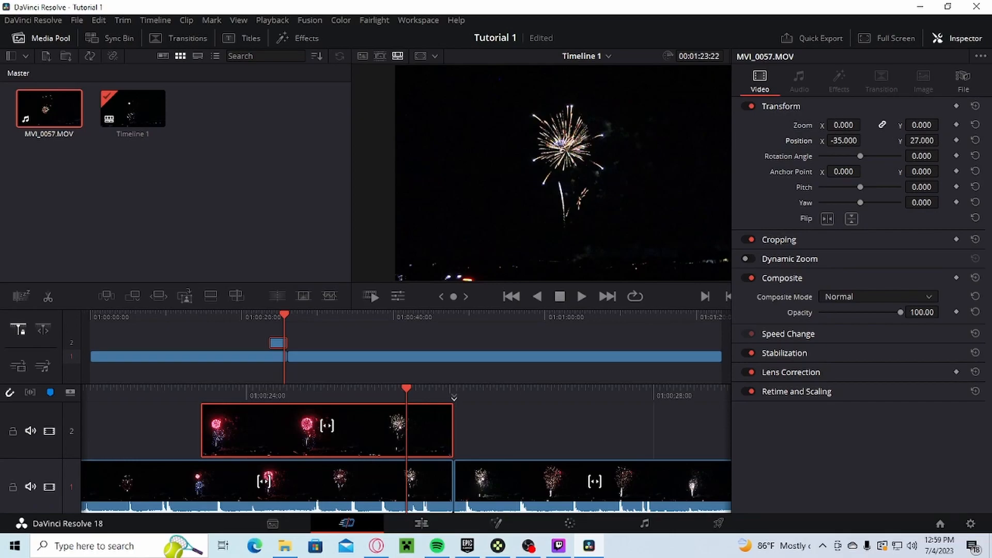
{"action": "key", "text": "ctrl+z"}
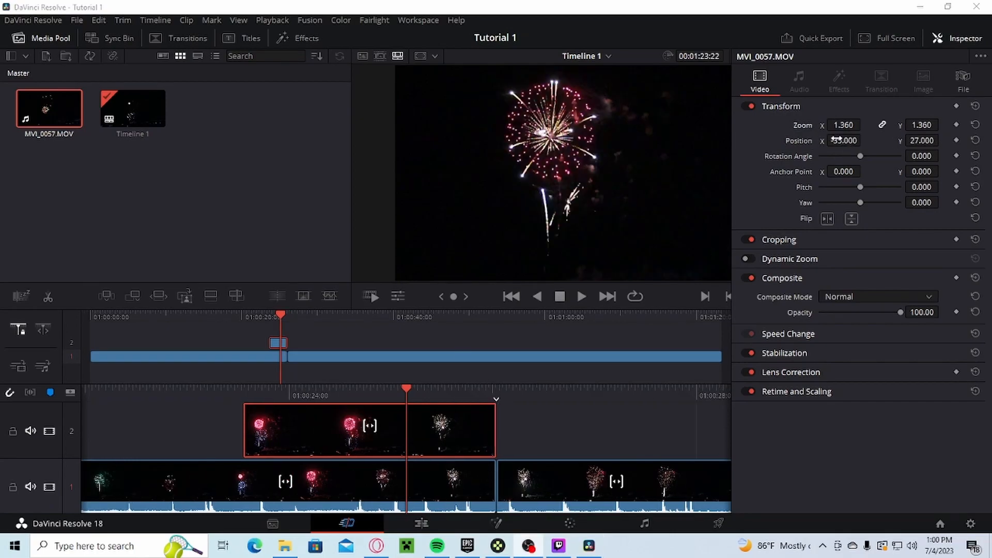
{"action": "left_click_drag", "start_coordinate": [842, 124], "coordinate": [598, 236]}
{"action": "key", "text": "space"}
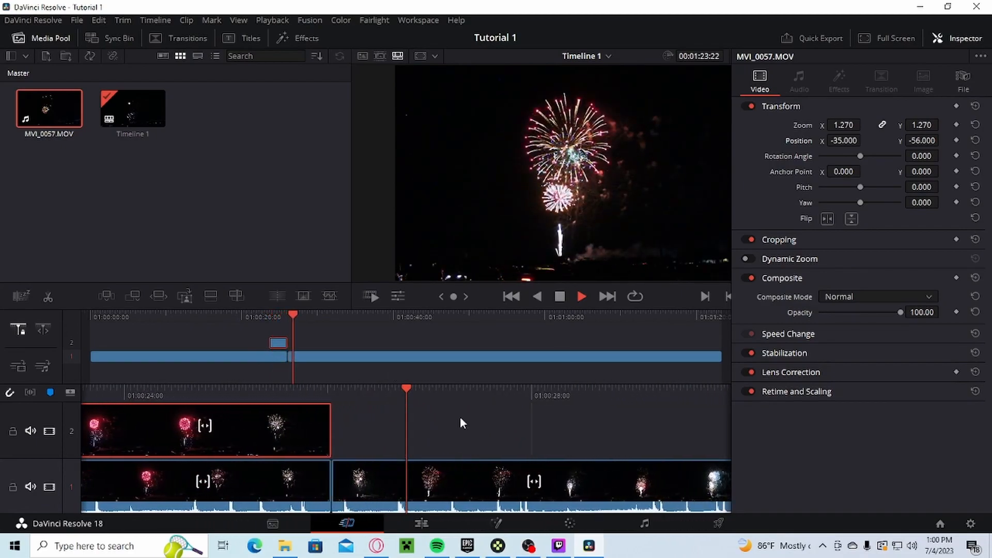
{"action": "key", "text": "space"}
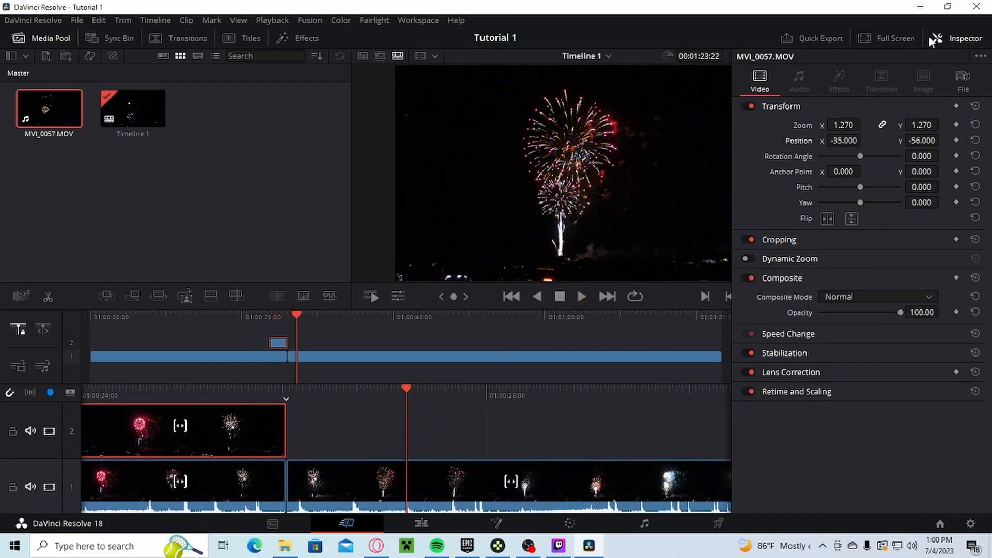
- Close the Inspector and move the playhead ahead of the close-up to 01:00:22:02
{"action": "left_click", "coordinate": [964, 39]}
{"action": "left_click_drag", "start_coordinate": [485, 434], "coordinate": [671, 433]}
{"action": "scroll", "coordinate": [604, 424], "scroll_direction": "up", "scroll_amount": 5}
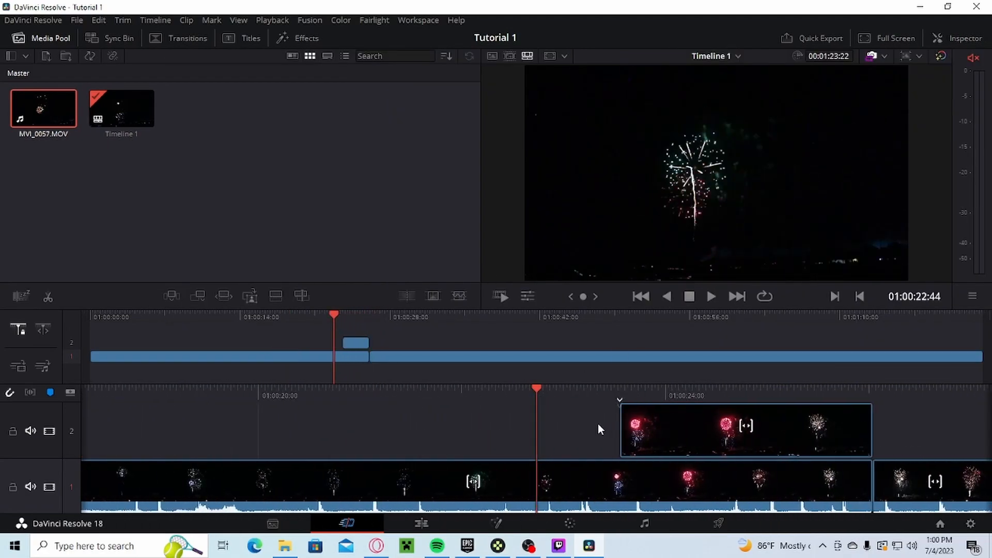
{"action": "left_click_drag", "start_coordinate": [543, 386], "coordinate": [601, 386]}
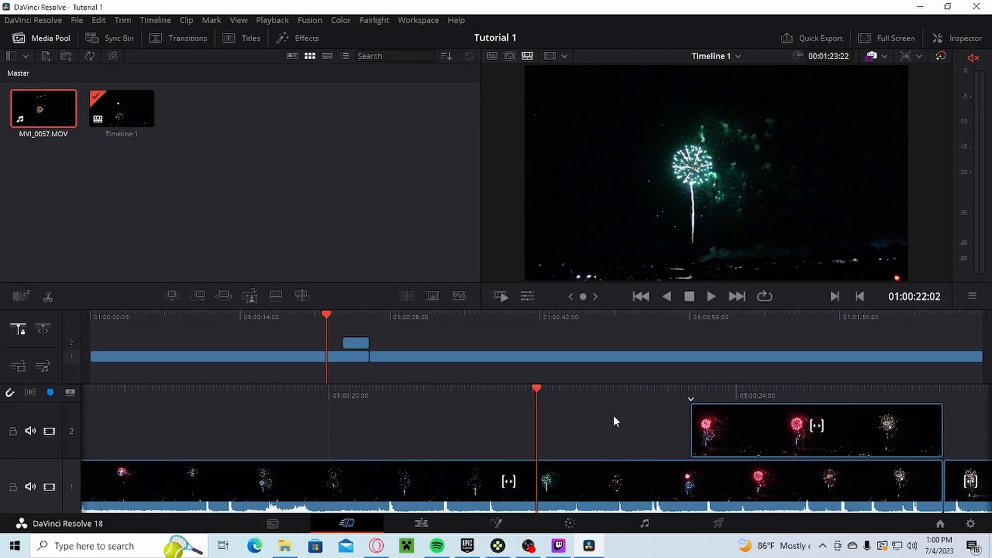
- Switch to the Edit workspace, extend the Video 2 close-up's start back to 01:00:14:08 and go to that point
{"action": "left_click", "coordinate": [423, 523]}
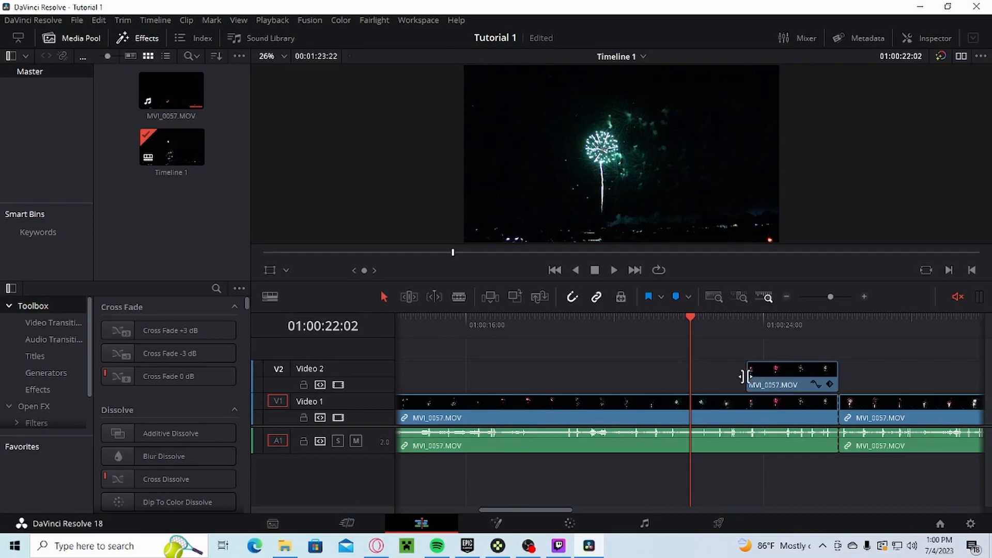
{"action": "left_click_drag", "start_coordinate": [744, 376], "coordinate": [348, 372]}
{"action": "left_click", "coordinate": [552, 269]}
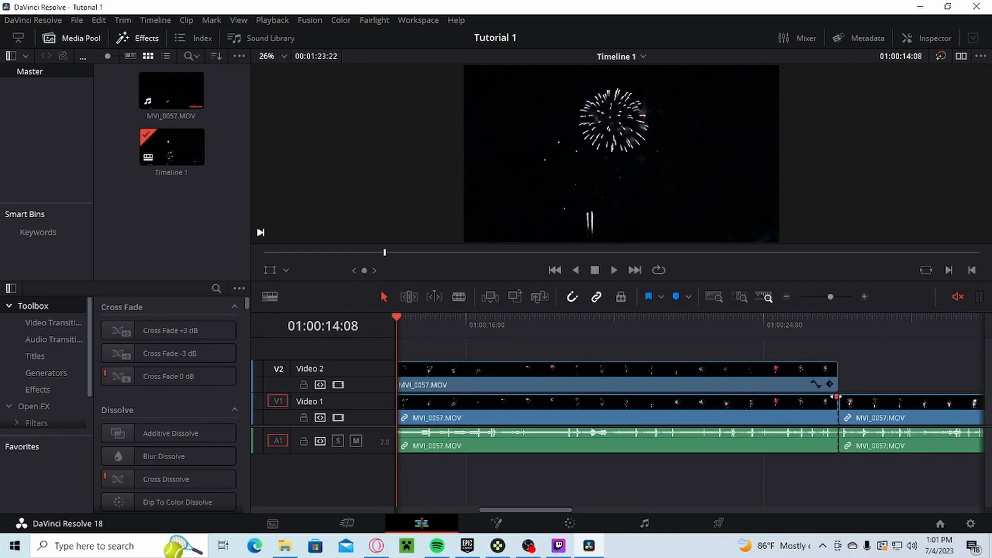
- Add a Dip To Color Dissolve at the cut between the Video 1 clips and fade out the end of the Video 2 clip
{"action": "scroll", "coordinate": [172, 365], "scroll_direction": "down", "scroll_amount": 3}
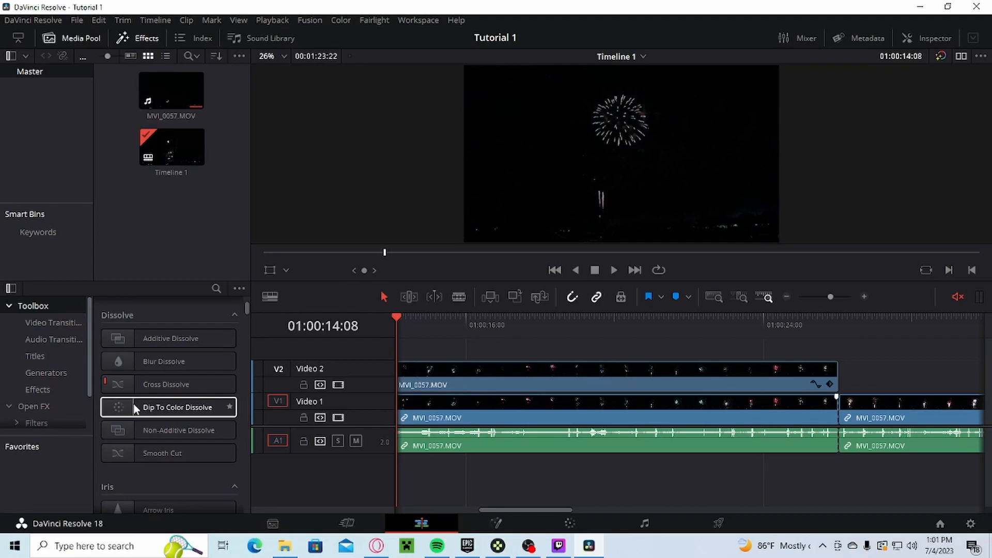
{"action": "left_click_drag", "start_coordinate": [136, 409], "coordinate": [839, 402]}
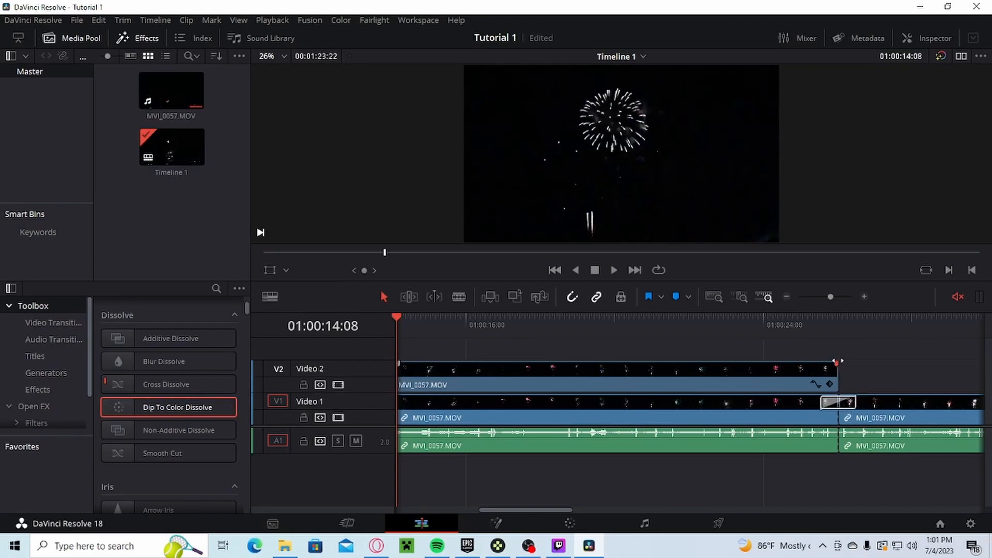
{"action": "left_click_drag", "start_coordinate": [837, 362], "coordinate": [819, 365]}
- Play the extended close-up and skip ahead to review the transition at its end
{"action": "key", "text": "space"}
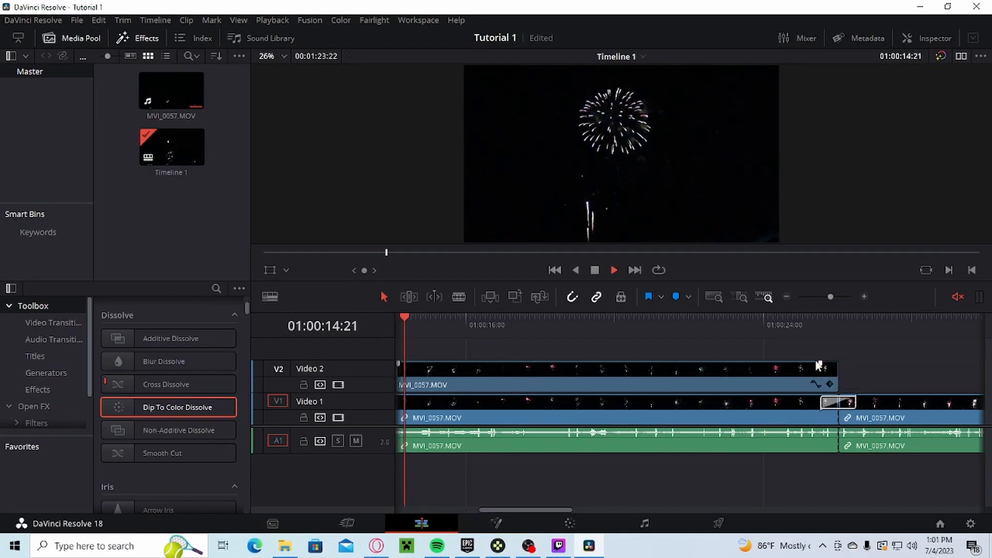
{"action": "left_click", "coordinate": [511, 317]}
{"action": "left_click_drag", "start_coordinate": [513, 317], "coordinate": [767, 319]}
{"action": "key", "text": "space"}
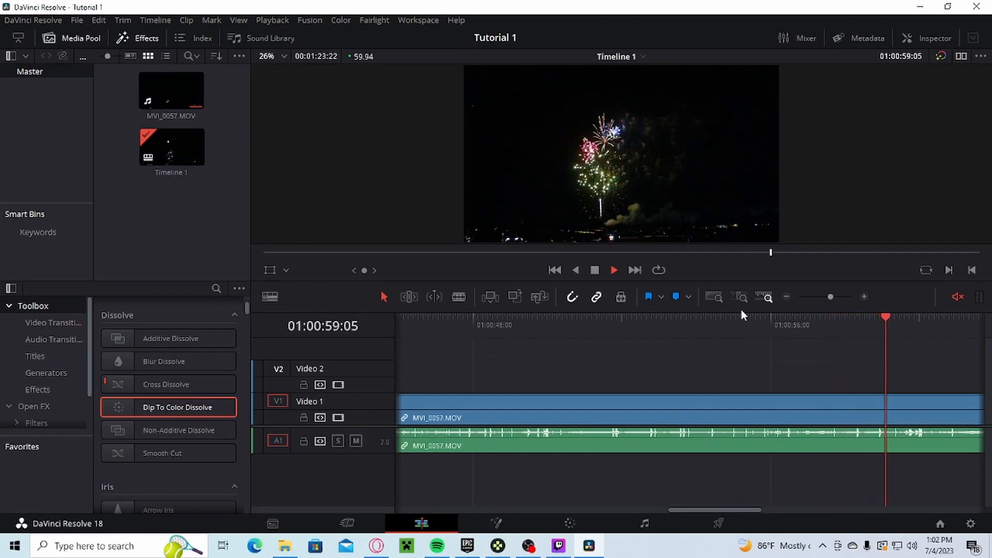
- Go to the end of the timeline and play its last seconds backward and forward
{"action": "left_click", "coordinate": [634, 270]}
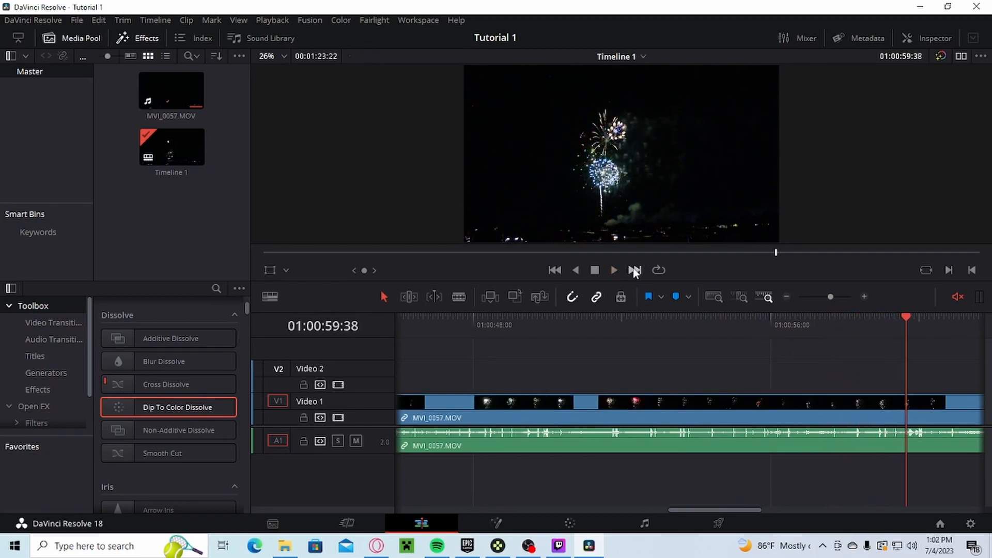
{"action": "left_click", "coordinate": [579, 269]}
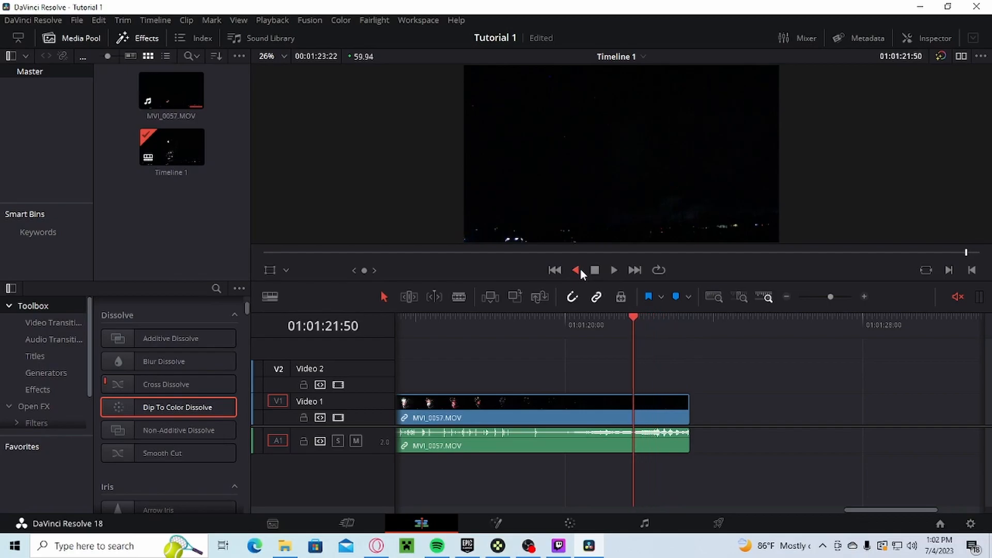
{"action": "key", "text": "l"}
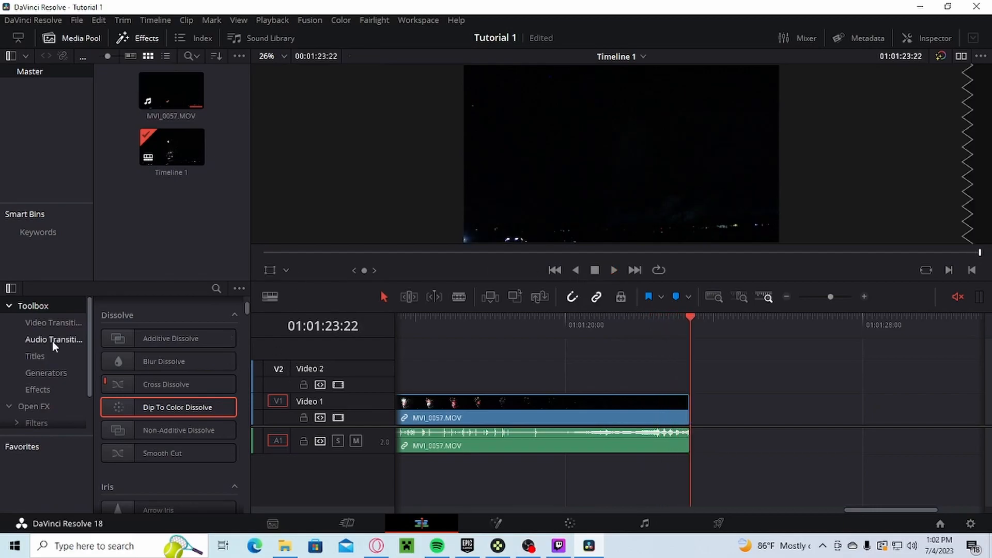
- Show the available titles and shift all timeline clips about 2.7 seconds later to leave a gap at the start
{"action": "left_click", "coordinate": [39, 356]}
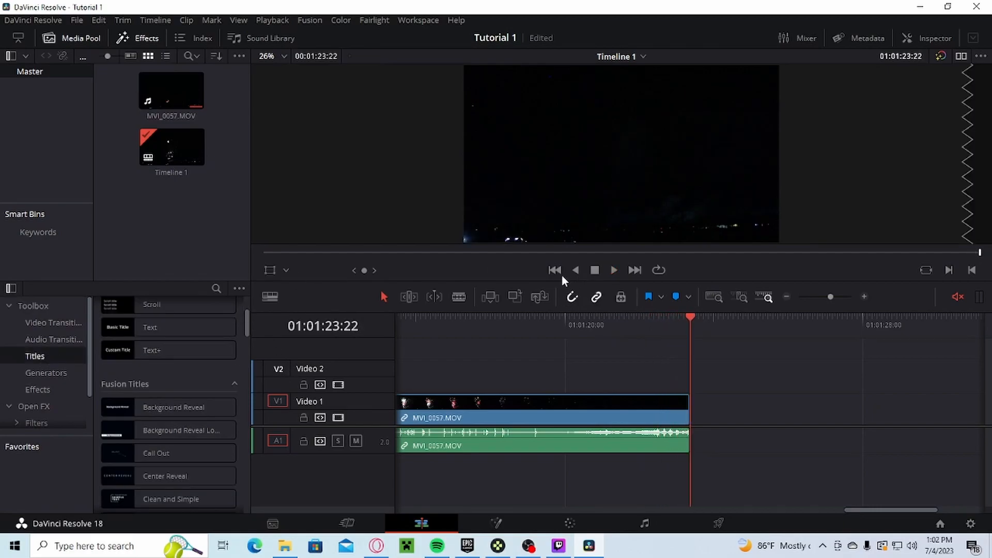
{"action": "left_click", "coordinate": [560, 274]}
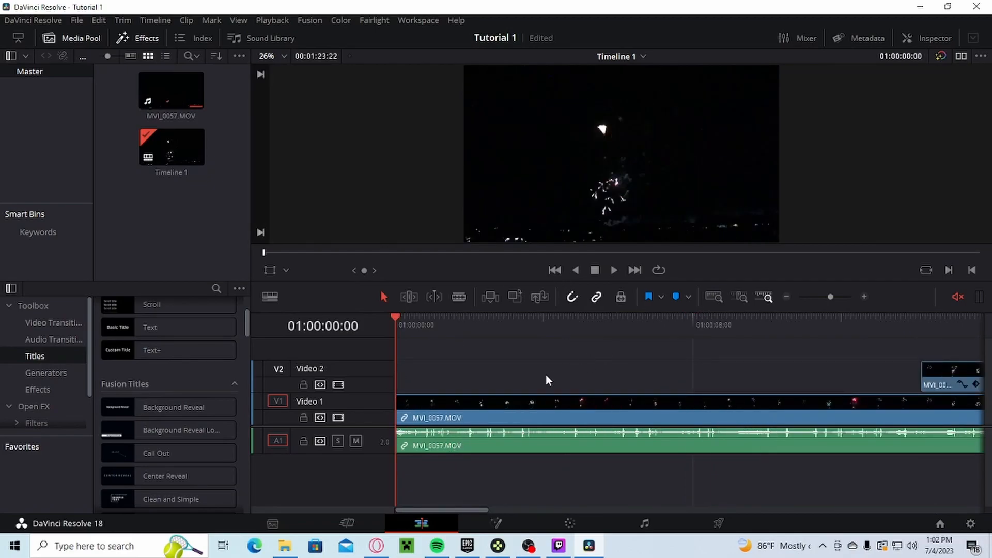
{"action": "left_click", "coordinate": [598, 398]}
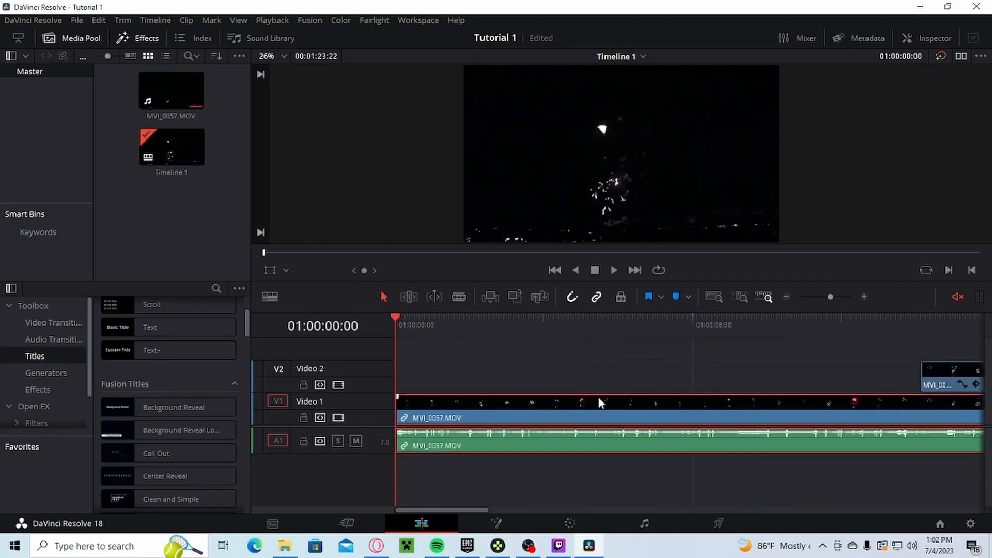
{"action": "key", "text": "ctrl+a"}
{"action": "left_click_drag", "start_coordinate": [551, 416], "coordinate": [653, 412]}
- Place a basic Text title on Video 2 at the start of the timeline
{"action": "scroll", "coordinate": [181, 426], "scroll_direction": "up", "scroll_amount": 3}
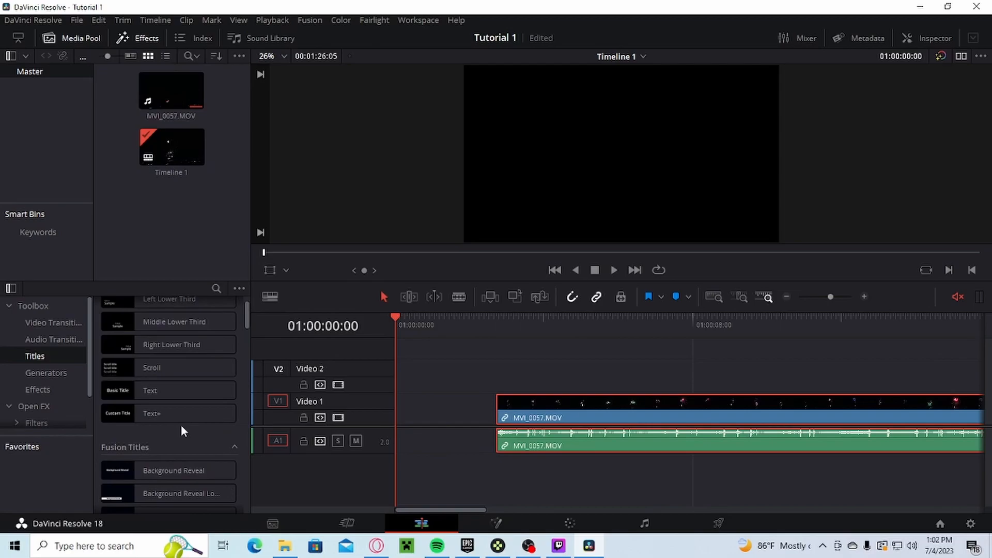
{"action": "scroll", "coordinate": [154, 396], "scroll_direction": "up", "scroll_amount": 2}
{"action": "left_click_drag", "start_coordinate": [155, 422], "coordinate": [396, 380]}
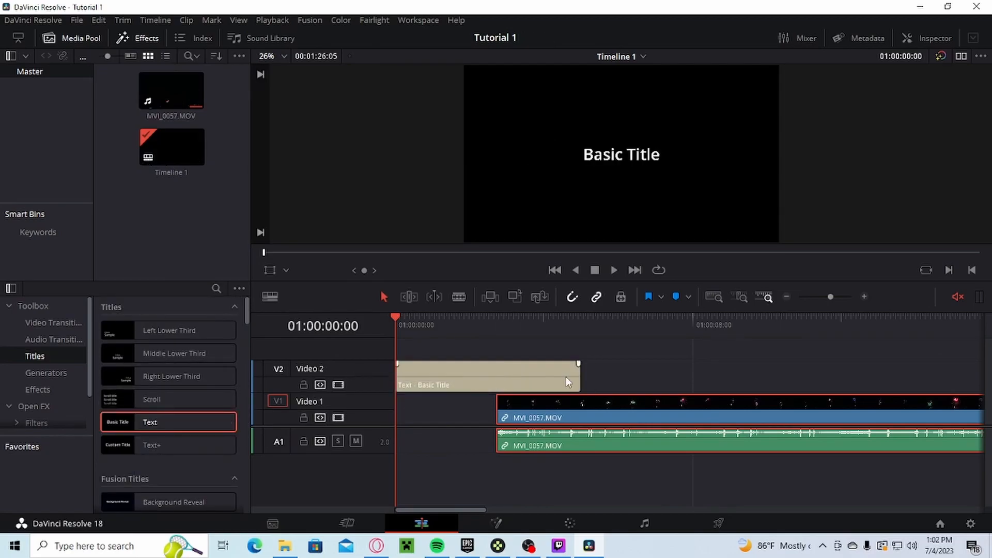
- Shorten the title clip to about 3.4 seconds and add a fade at each end
{"action": "left_click_drag", "start_coordinate": [582, 377], "coordinate": [522, 364]}
{"action": "left_click_drag", "start_coordinate": [396, 364], "coordinate": [409, 365]}
- Change the opening title's text to "4th of July Celebration Video"
{"action": "left_click", "coordinate": [458, 379]}
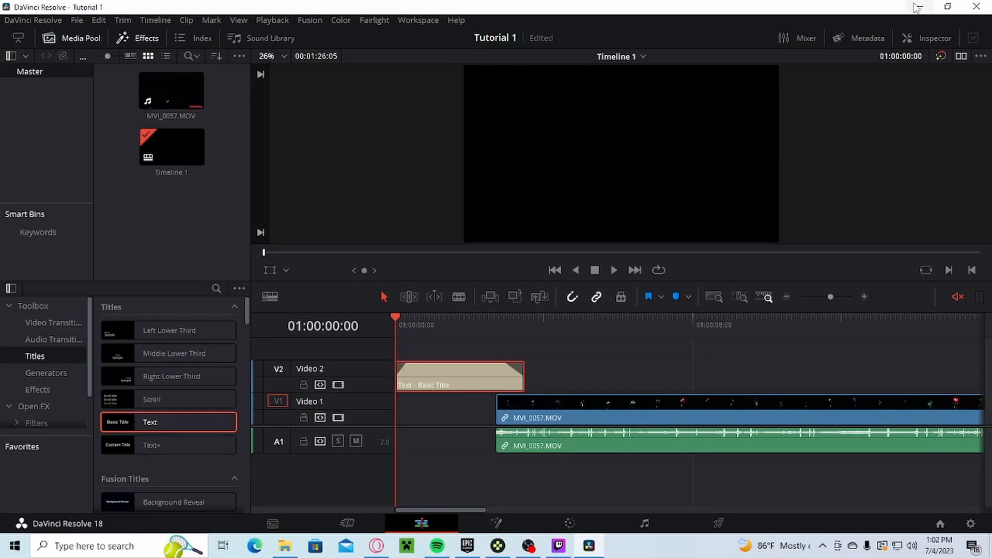
{"action": "left_click", "coordinate": [932, 41]}
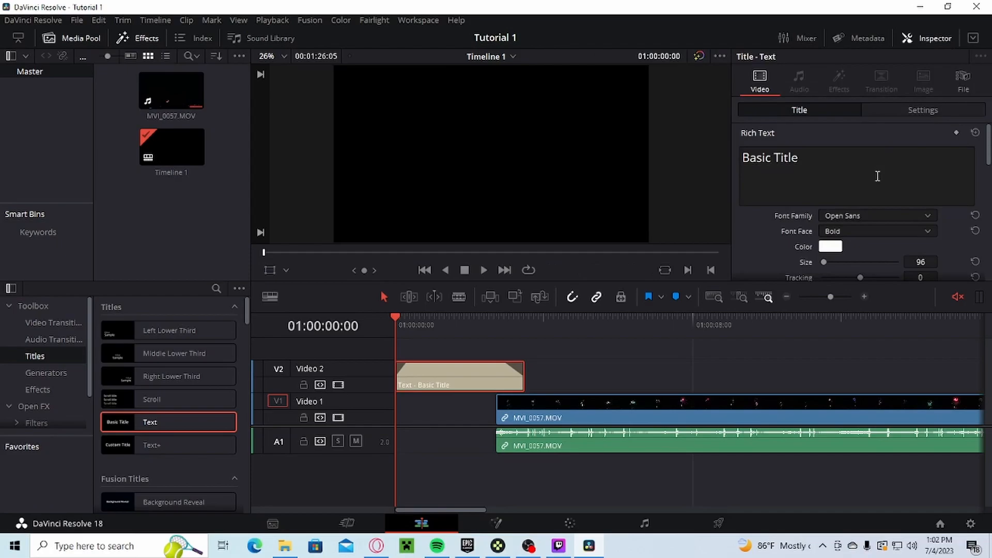
{"action": "left_click", "coordinate": [828, 155]}
{"action": "key", "text": "ctrl+a"}
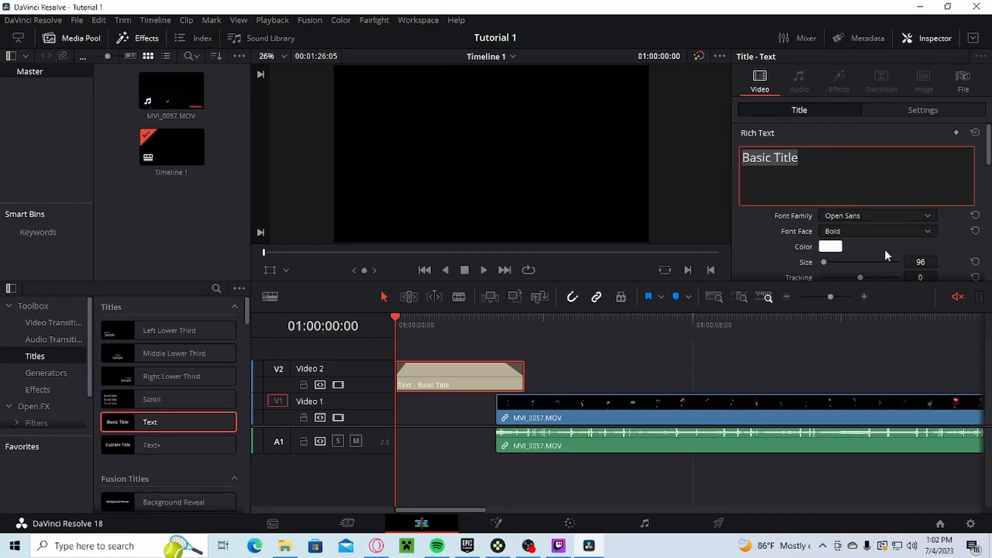
{"action": "type", "text": "4t"}
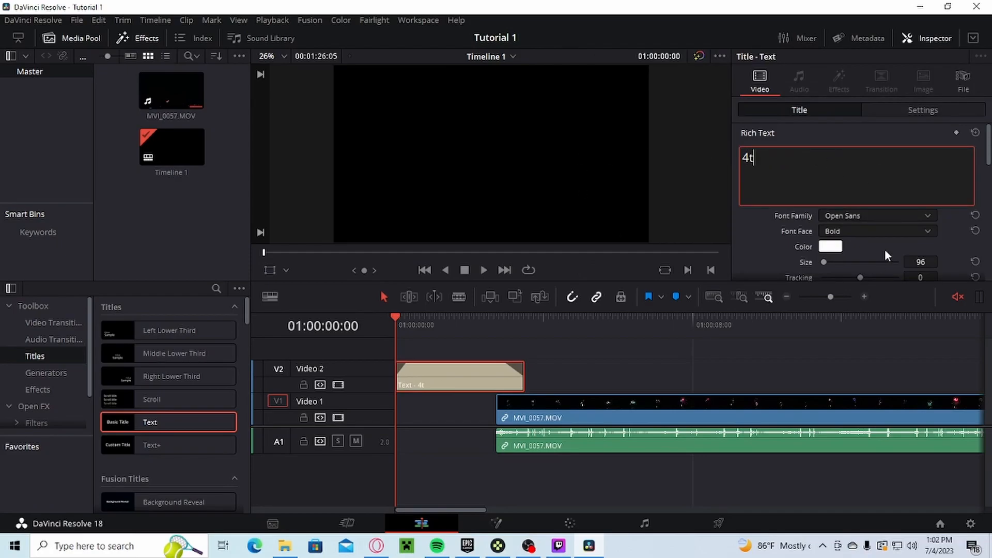
{"action": "type", "text": "h of July Celebration Video"}
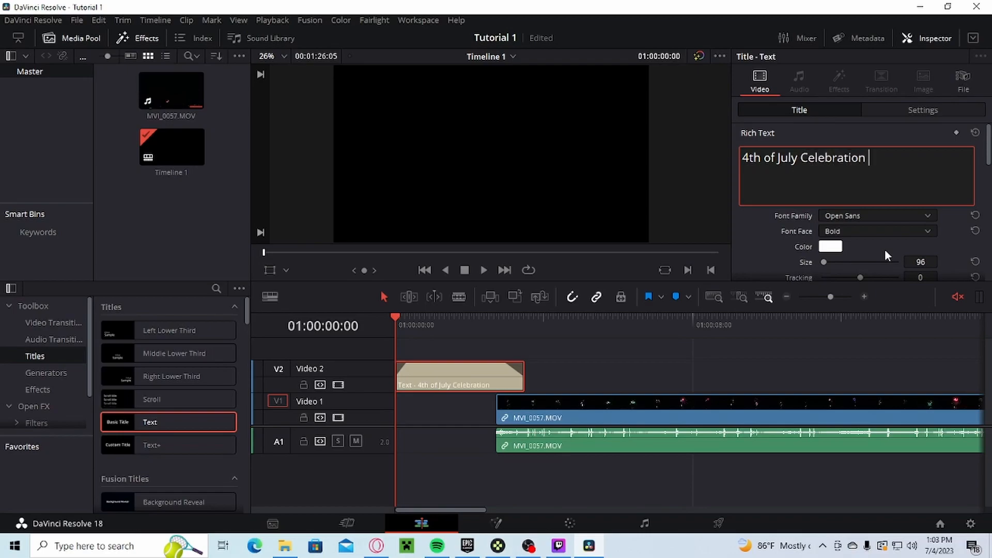
- Preview the opening title and play the timeline from the start into the first seconds of fireworks
{"action": "left_click_drag", "start_coordinate": [395, 317], "coordinate": [430, 310]}
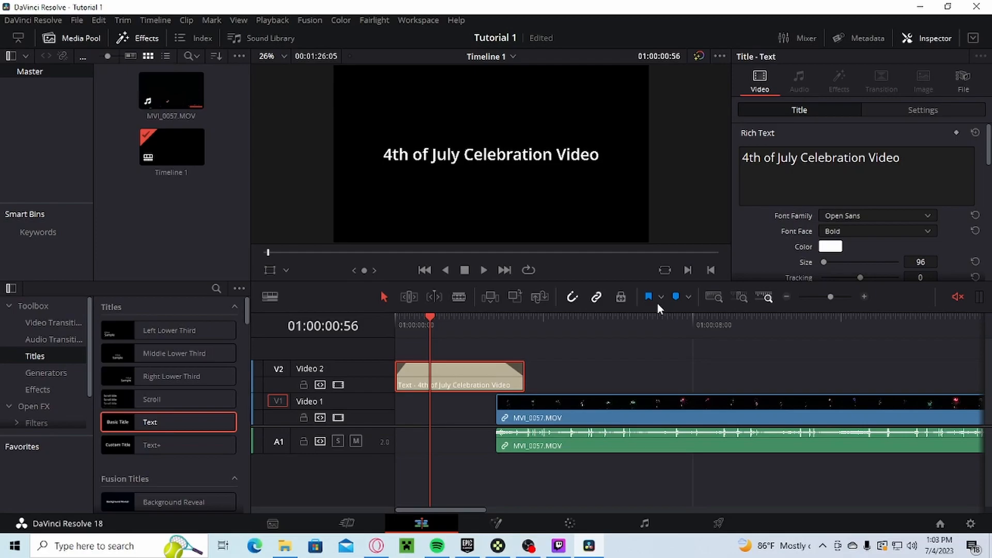
{"action": "left_click", "coordinate": [690, 353]}
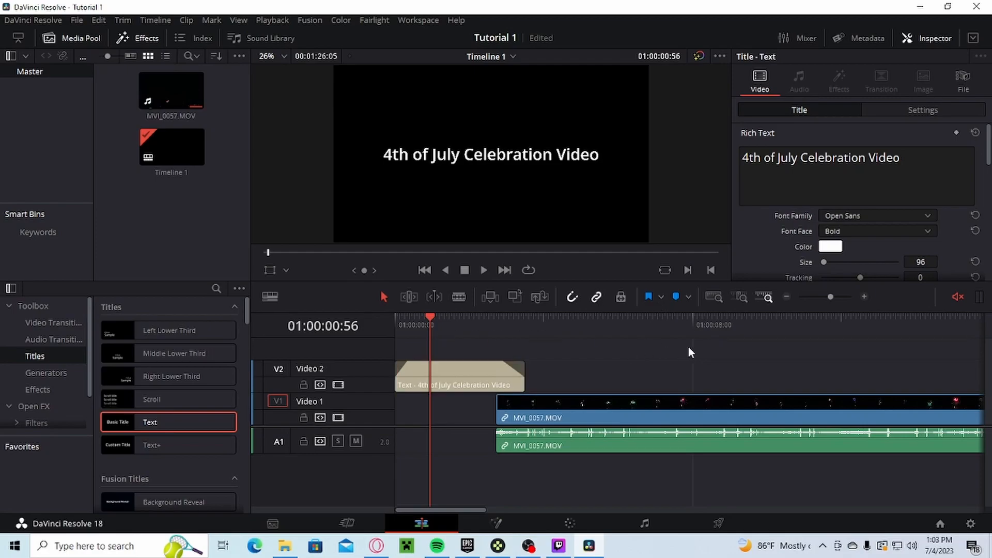
{"action": "left_click_drag", "start_coordinate": [422, 314], "coordinate": [368, 313]}
{"action": "key", "text": "space"}
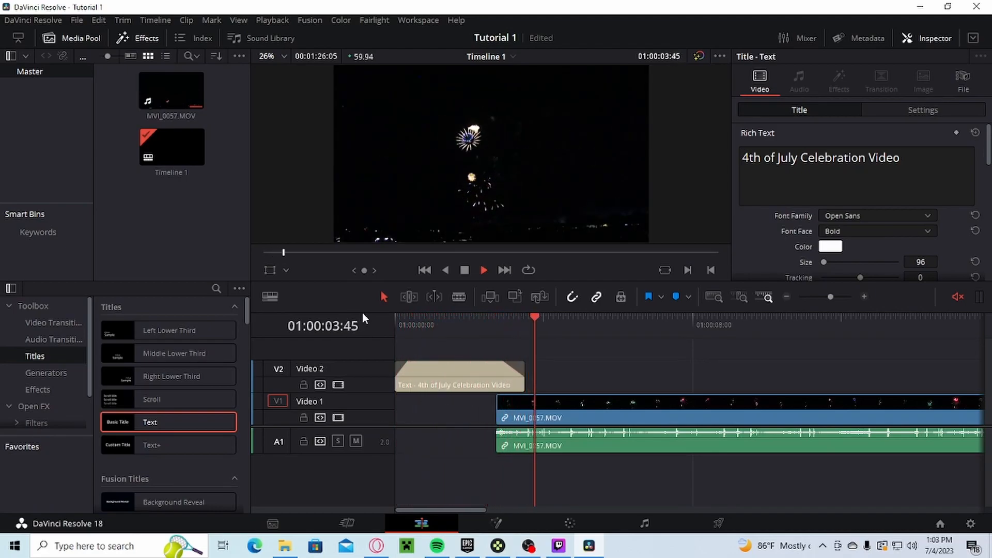
{"action": "key", "text": "space"}
- Shorten the opening title to about 3.1 seconds and play the timeline from within the title into the close-up
{"action": "left_click_drag", "start_coordinate": [494, 410], "coordinate": [512, 379]}
{"action": "left_click_drag", "start_coordinate": [547, 317], "coordinate": [451, 325]}
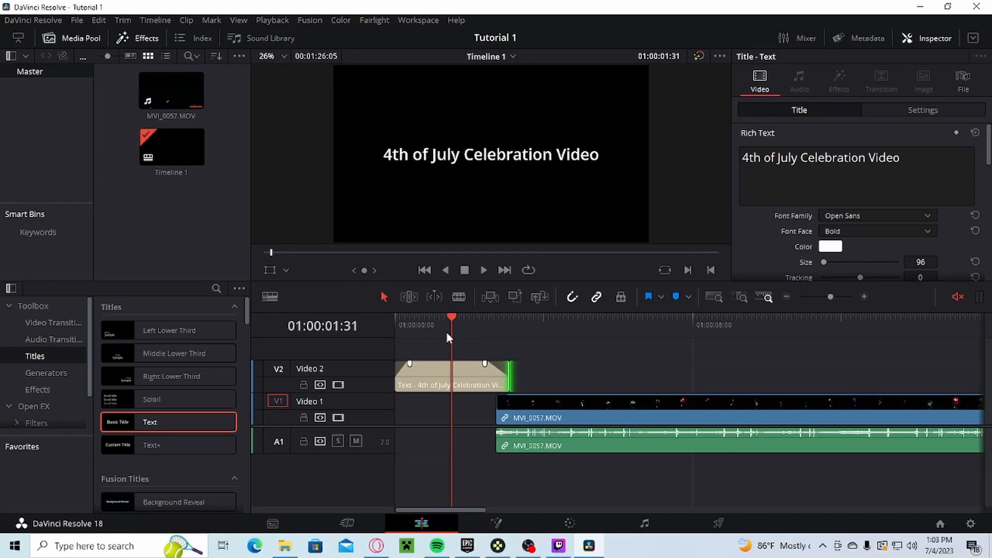
{"action": "key", "text": "space"}
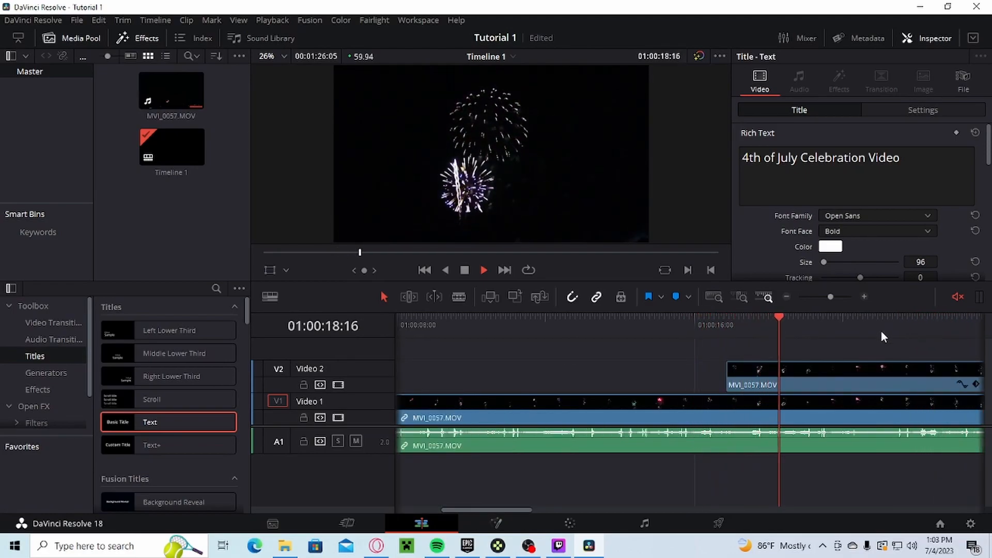
{"action": "left_click", "coordinate": [664, 382]}
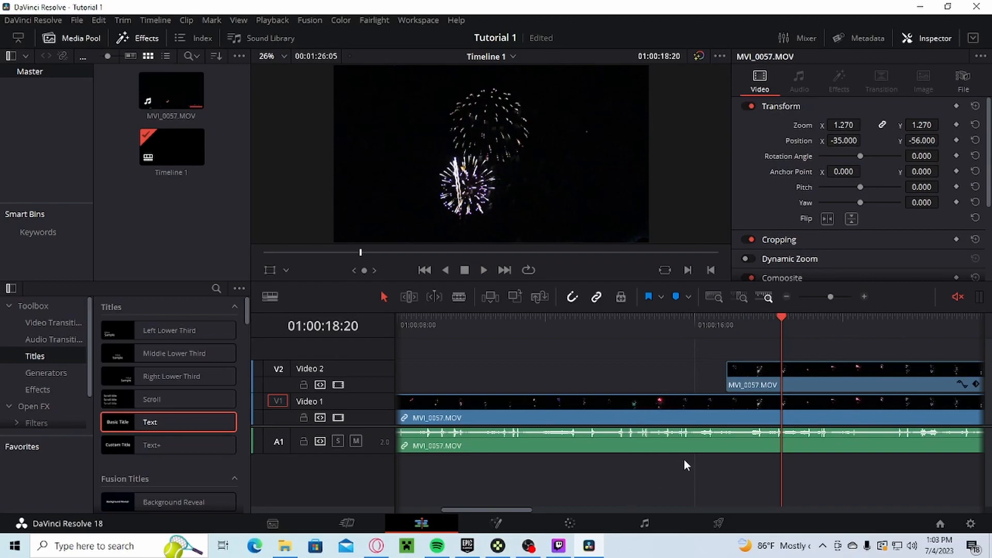
- Extend the Video 2 close-up back to the start of the first Video 1 clip and shorten the title to end there
{"action": "left_click", "coordinate": [788, 298]}
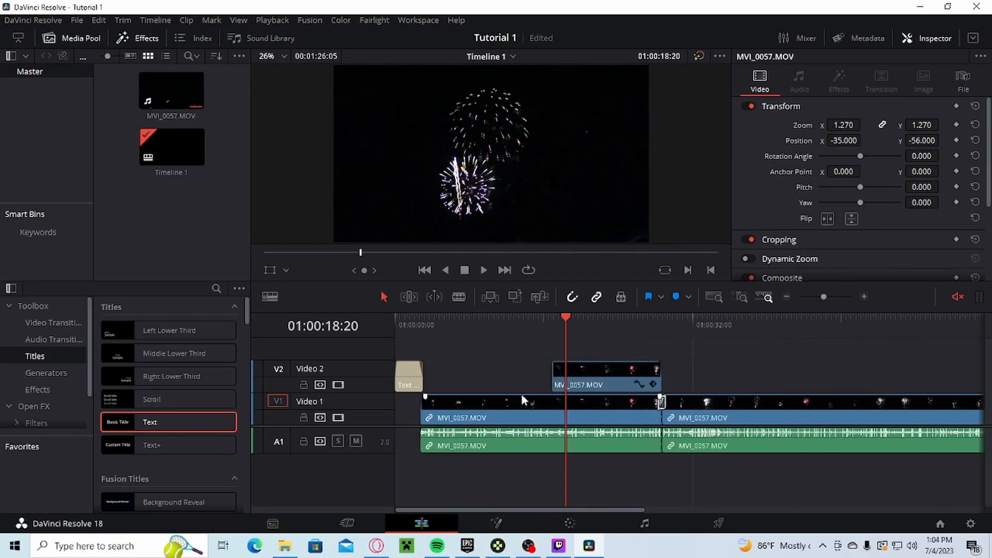
{"action": "left_click_drag", "start_coordinate": [553, 380], "coordinate": [425, 383]}
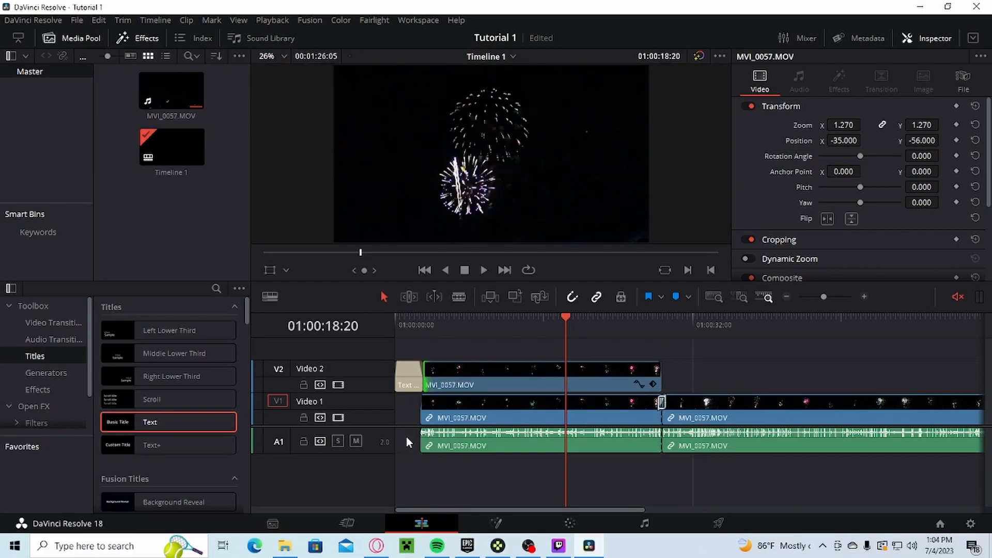
{"action": "left_click", "coordinate": [864, 298]}
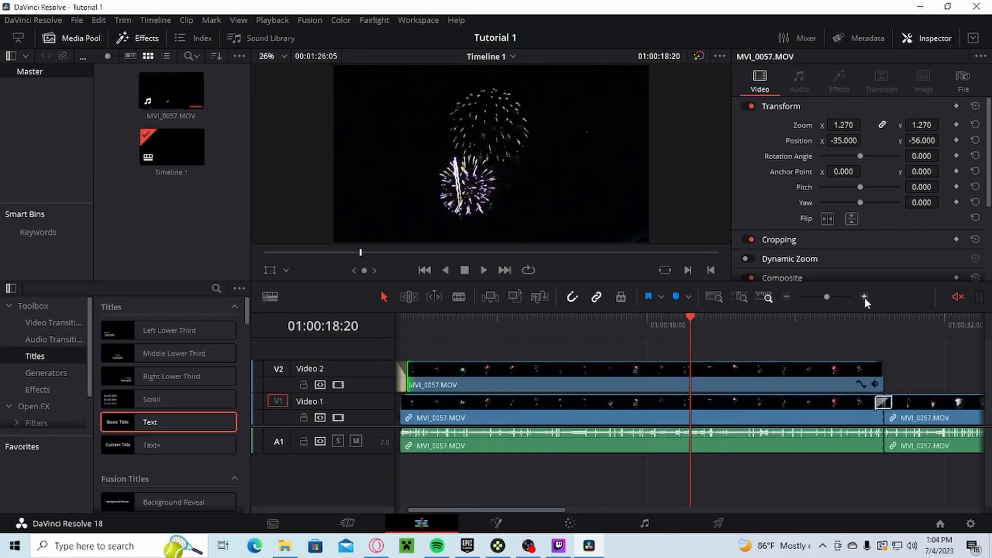
{"action": "left_click_drag", "start_coordinate": [557, 327], "coordinate": [498, 328]}
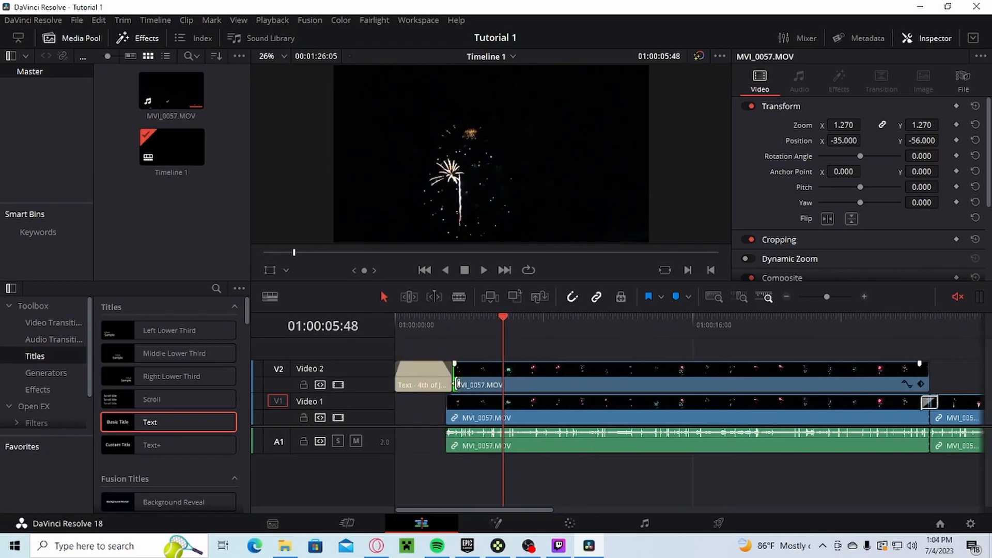
{"action": "mouse_move", "coordinate": [455, 380]}
{"action": "left_mouse_down"}
{"action": "mouse_move", "coordinate": [475, 383]}
{"action": "mouse_move", "coordinate": [462, 385]}
{"action": "left_mouse_up"}
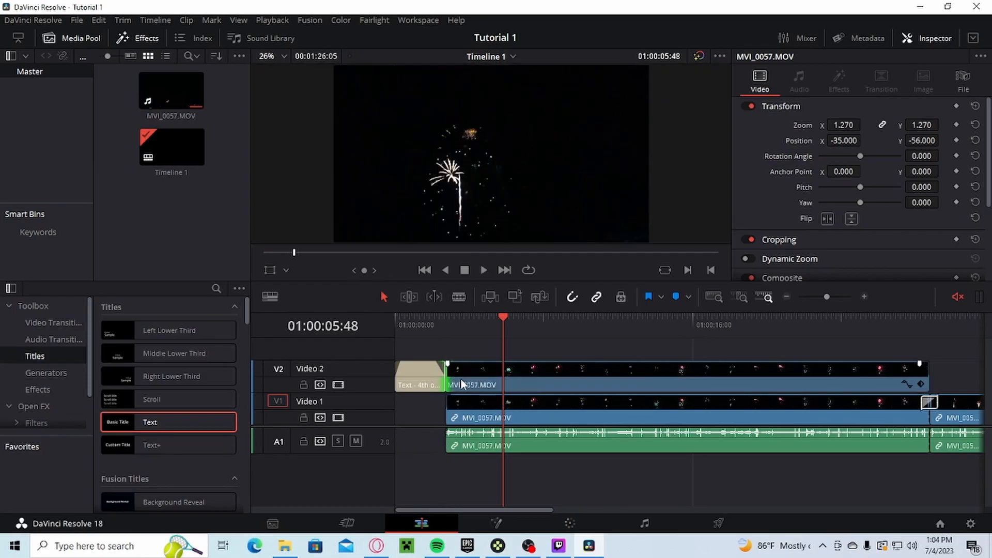
{"action": "left_click", "coordinate": [458, 382]}
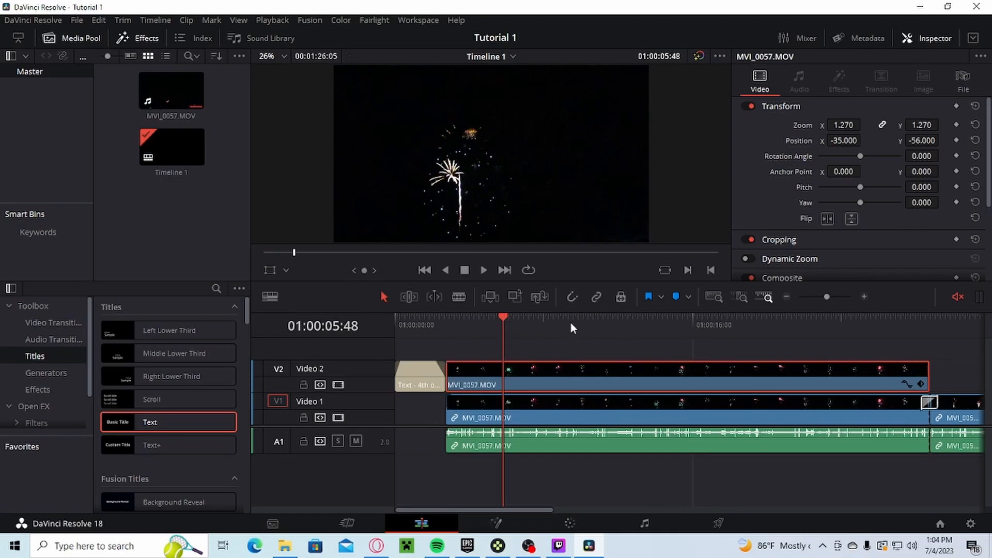
- Make the close-up start at about 6.6 seconds, set the title's length to about 3.5 seconds, and play the opening
{"action": "left_click_drag", "start_coordinate": [452, 376], "coordinate": [527, 364]}
{"action": "left_click_drag", "start_coordinate": [443, 380], "coordinate": [464, 380]}
{"action": "left_click_drag", "start_coordinate": [497, 317], "coordinate": [405, 316]}
{"action": "key", "text": "space"}
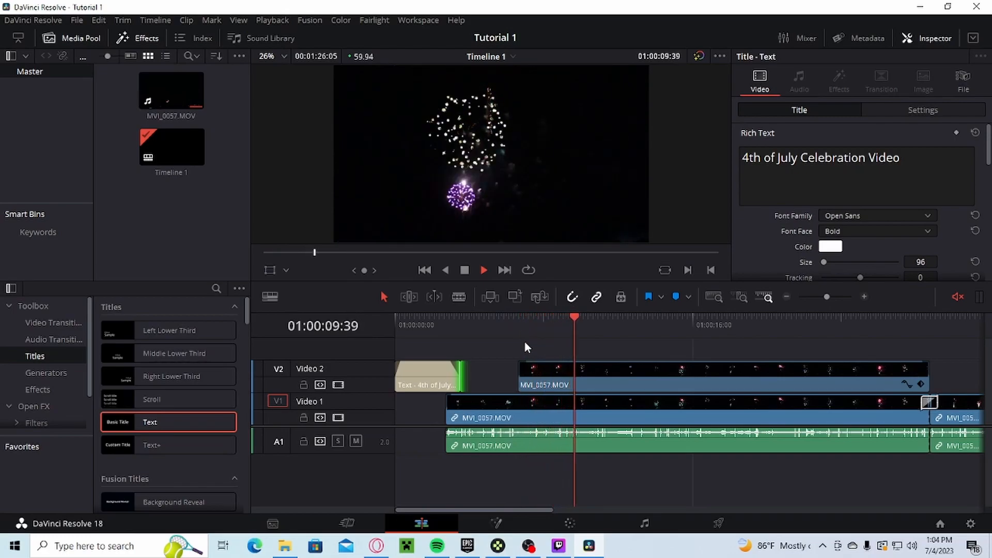
- Add a fade-in at the start of the Video 2 close-up and play the timeline through to its end at increasing speed
{"action": "left_click_drag", "start_coordinate": [525, 362], "coordinate": [558, 366]}
{"action": "left_click_drag", "start_coordinate": [637, 320], "coordinate": [566, 318]}
{"action": "left_click", "coordinate": [492, 318]}
{"action": "key", "text": "space"}
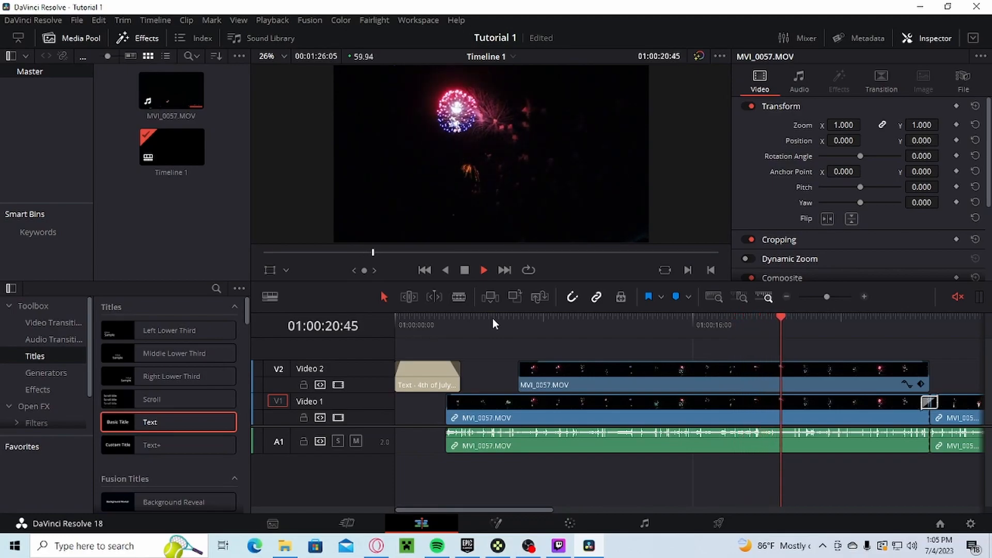
{"action": "key", "text": "l"}
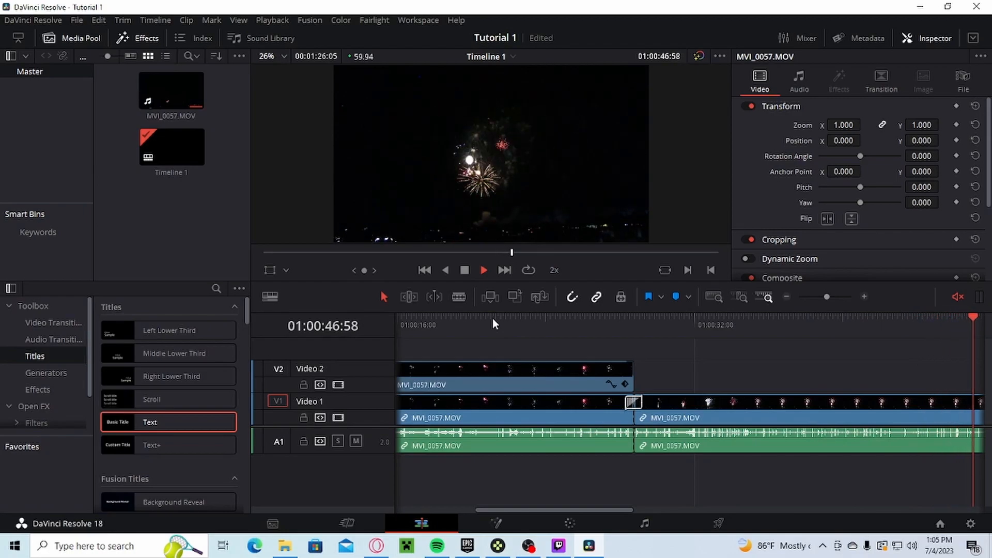
{"action": "key", "text": "l"}
{"action": "key", "text": "l"}
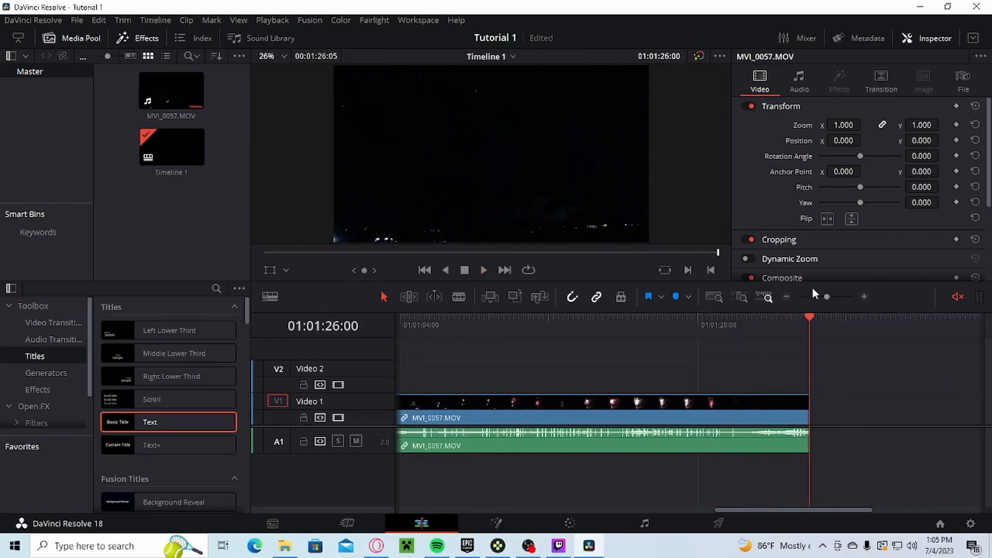
- Add short fade-outs to the video and audio at the end of the last fireworks clip
{"action": "key", "text": "j"}
{"action": "left_click_drag", "start_coordinate": [809, 396], "coordinate": [810, 396]}
{"action": "mouse_move", "coordinate": [809, 432]}
{"action": "left_mouse_down"}
{"action": "mouse_move", "coordinate": [787, 431]}
{"action": "mouse_move", "coordinate": [809, 431]}
{"action": "left_mouse_up"}
- Place a basic Text title on Video 1 right after the last fireworks clip with the text "Thanks for Watching!"
{"action": "left_click_drag", "start_coordinate": [155, 422], "coordinate": [815, 396]}
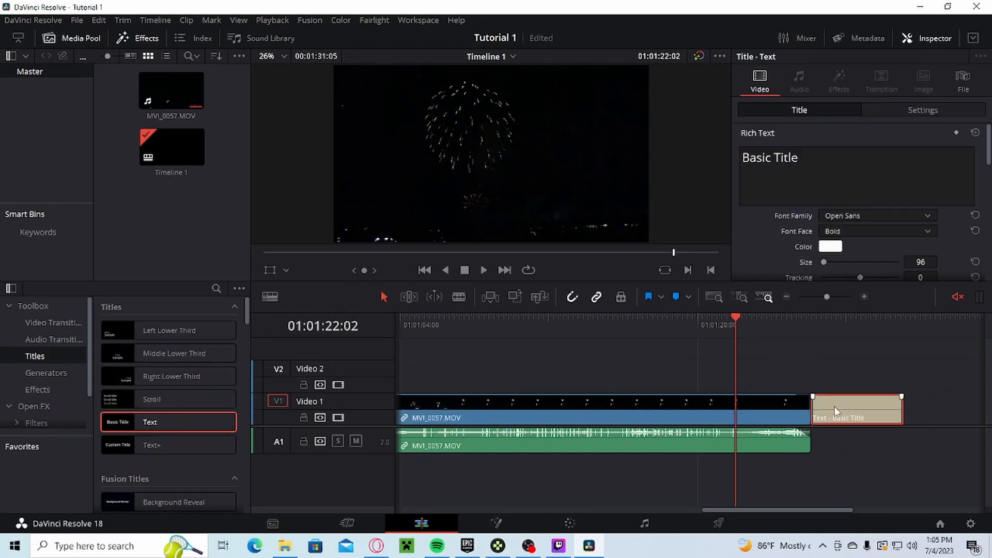
{"action": "triple_click", "coordinate": [822, 155]}
{"action": "type", "text": "Ta"}
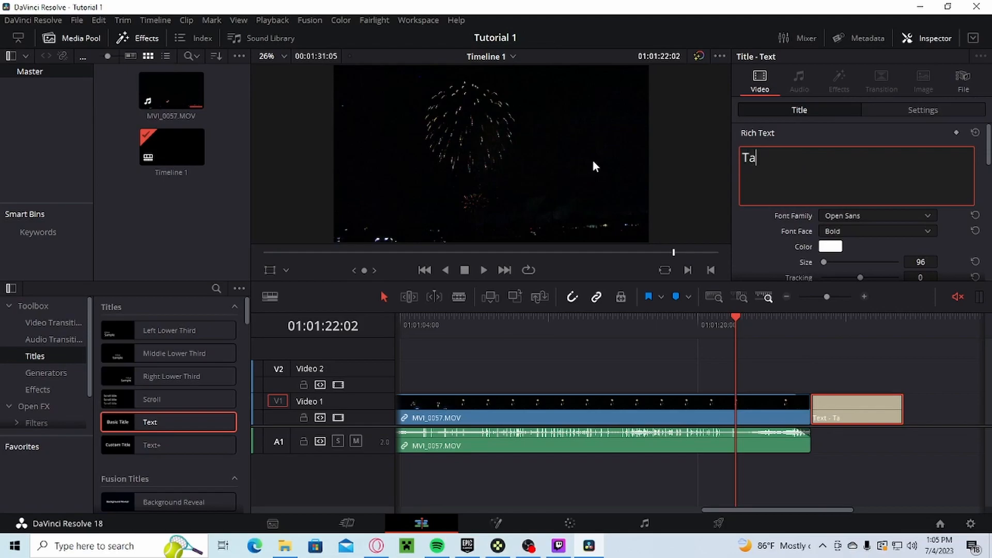
{"action": "type", "text": "nks for Watching!"}
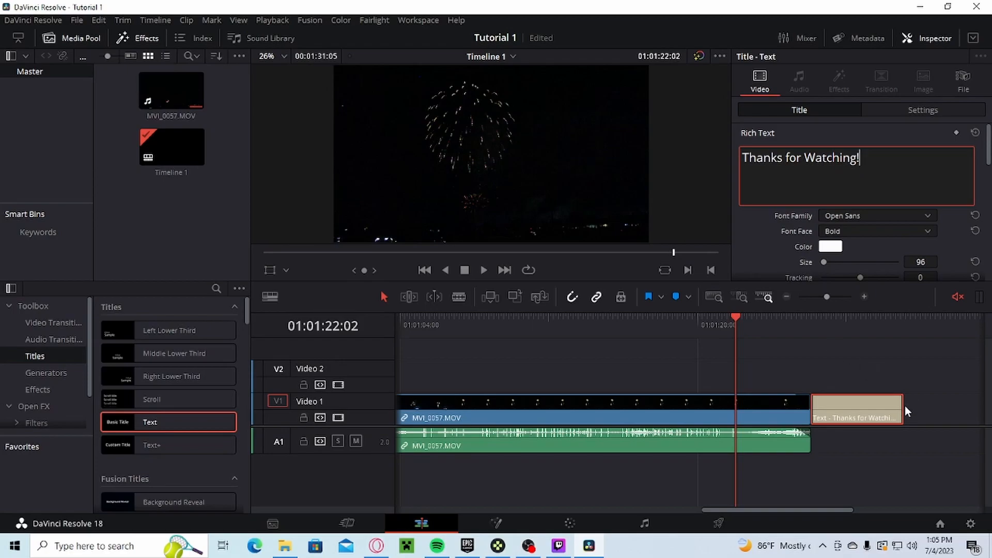
- Extend the closing title to about 5.4 seconds, add a fade at each end, and play the ending
{"action": "mouse_move", "coordinate": [903, 410]}
{"action": "left_mouse_down"}
{"action": "mouse_move", "coordinate": [911, 402]}
{"action": "mouse_move", "coordinate": [902, 398]}
{"action": "left_mouse_up"}
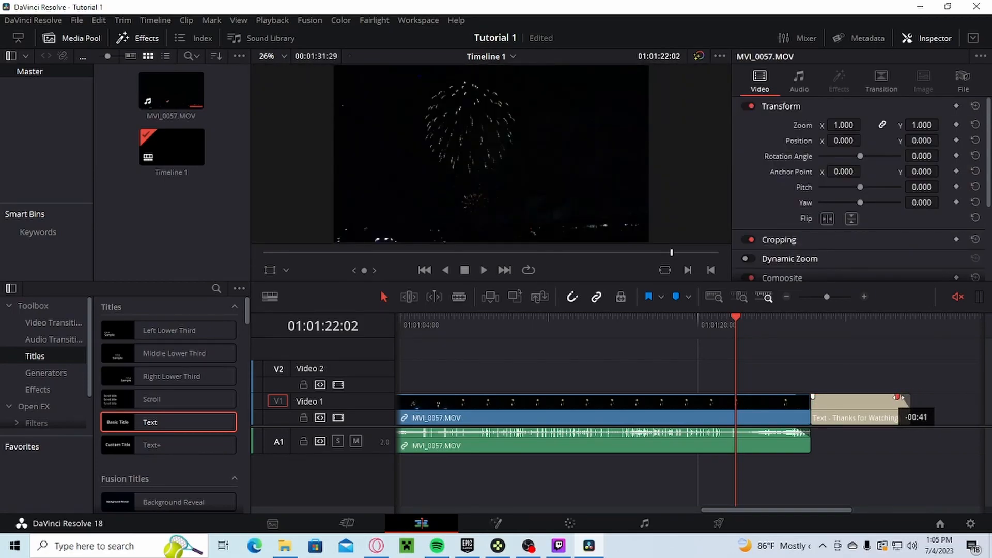
{"action": "mouse_move", "coordinate": [817, 398]}
{"action": "left_mouse_down"}
{"action": "mouse_move", "coordinate": [828, 398]}
{"action": "mouse_move", "coordinate": [818, 397]}
{"action": "left_mouse_up"}
{"action": "key", "text": "space"}
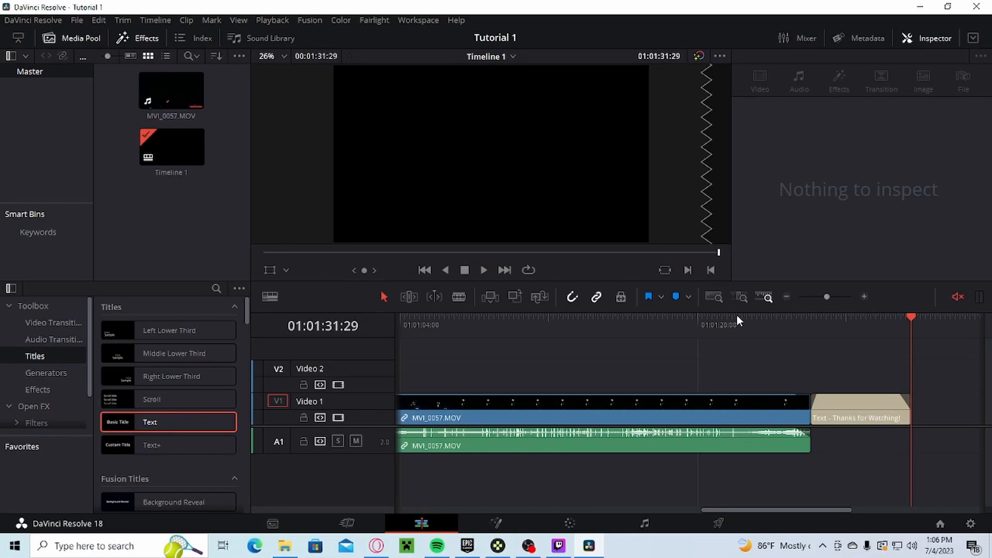
- Return to the beginning of the timeline and scrub through the title and close-up past the dissolve, to about 31 seconds
{"action": "left_click_drag", "start_coordinate": [913, 324], "coordinate": [501, 324]}
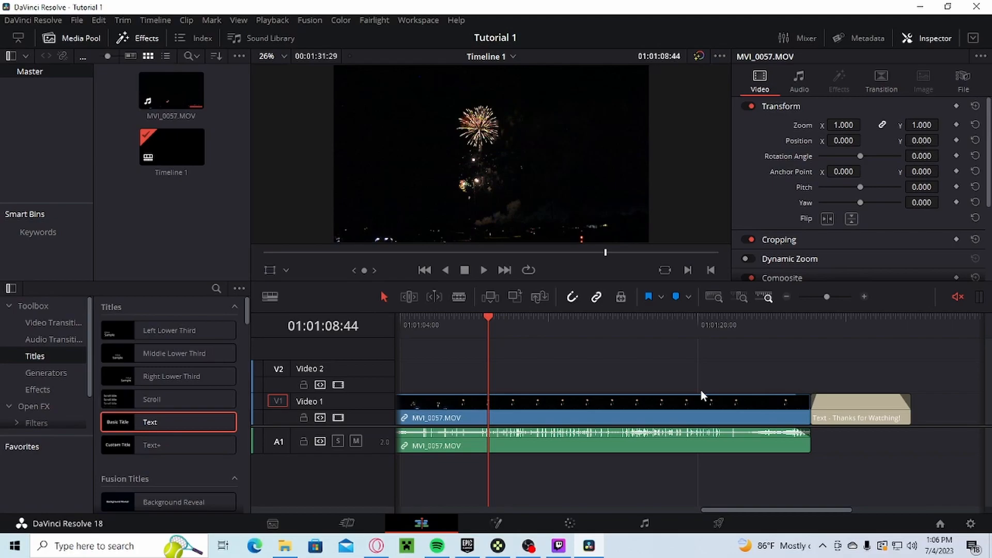
{"action": "left_click", "coordinate": [427, 270]}
{"action": "left_click", "coordinate": [432, 268]}
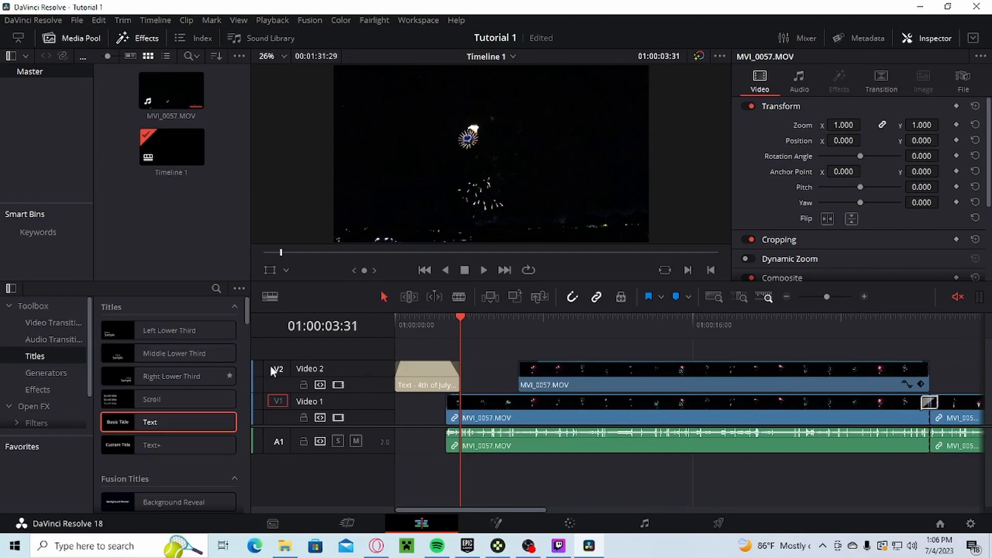
{"action": "left_click_drag", "start_coordinate": [460, 319], "coordinate": [953, 317]}
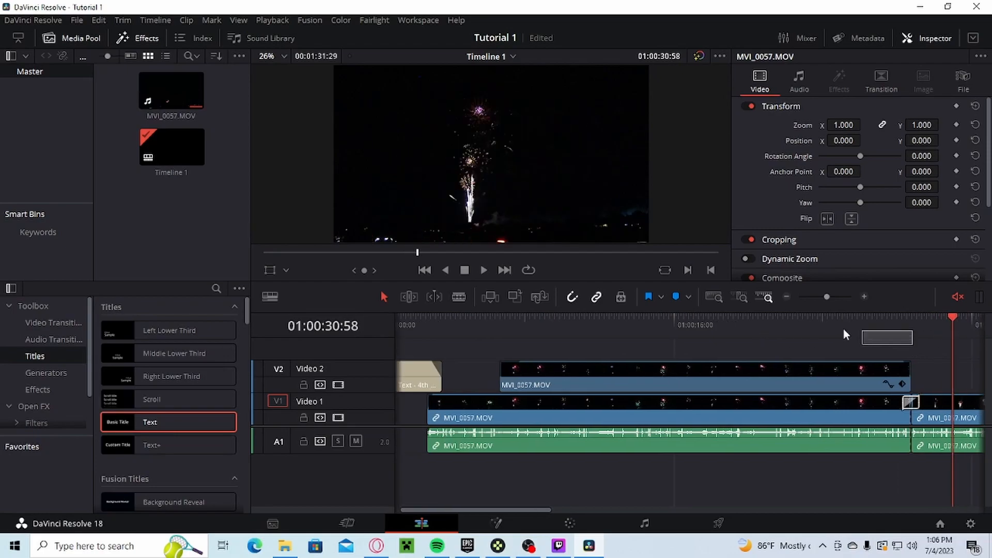